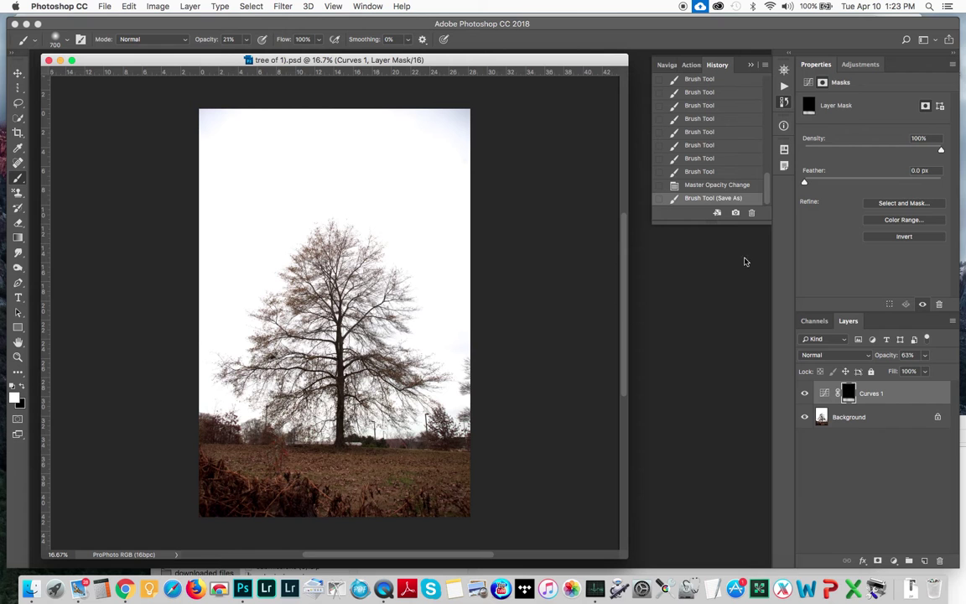
- Save the tree document as a layered PSD in work in progress, replacing the existing copy
{"action": "left_click", "coordinate": [104, 7]}
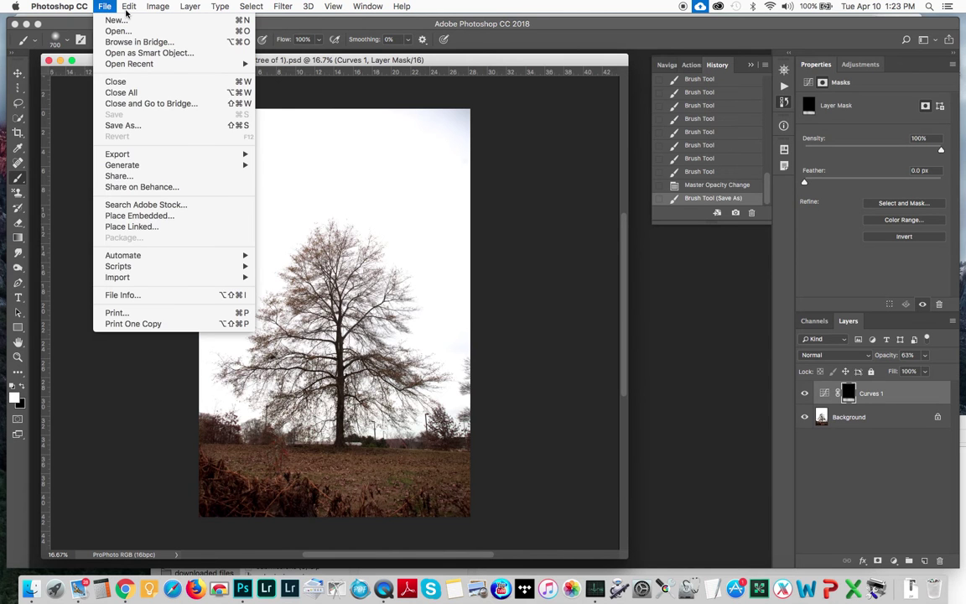
{"action": "left_click", "coordinate": [121, 125]}
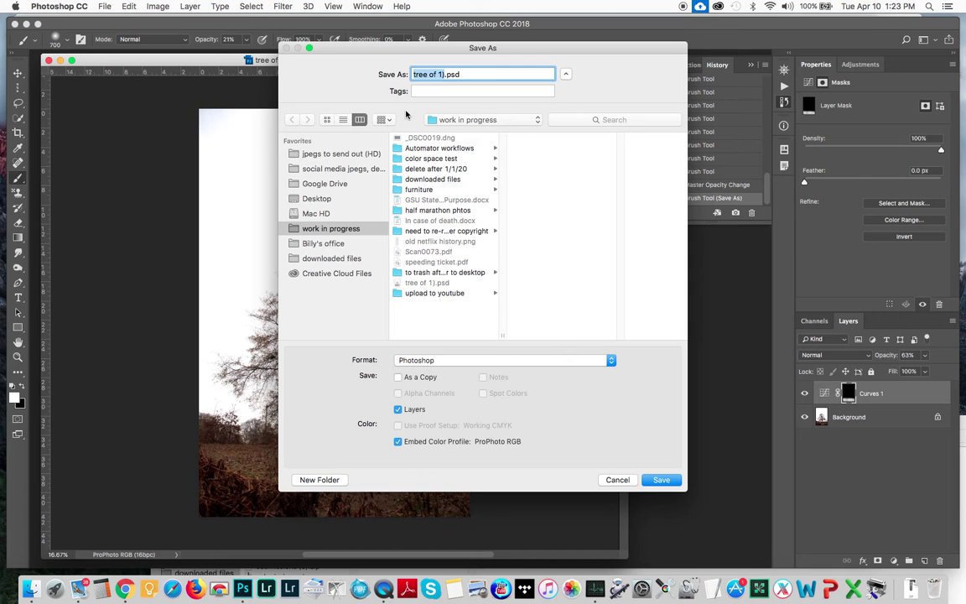
{"action": "left_click", "coordinate": [502, 362]}
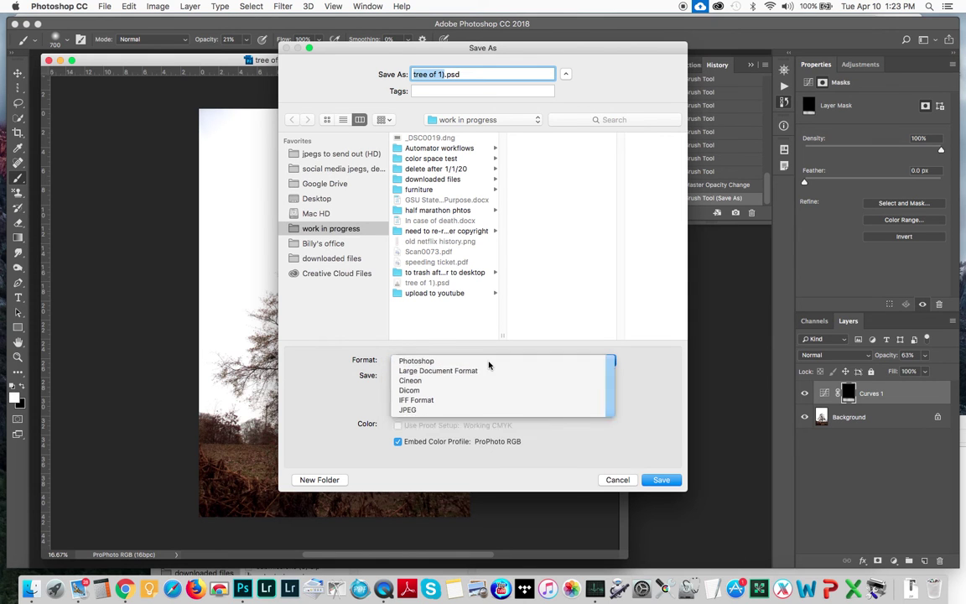
{"action": "left_click", "coordinate": [489, 361]}
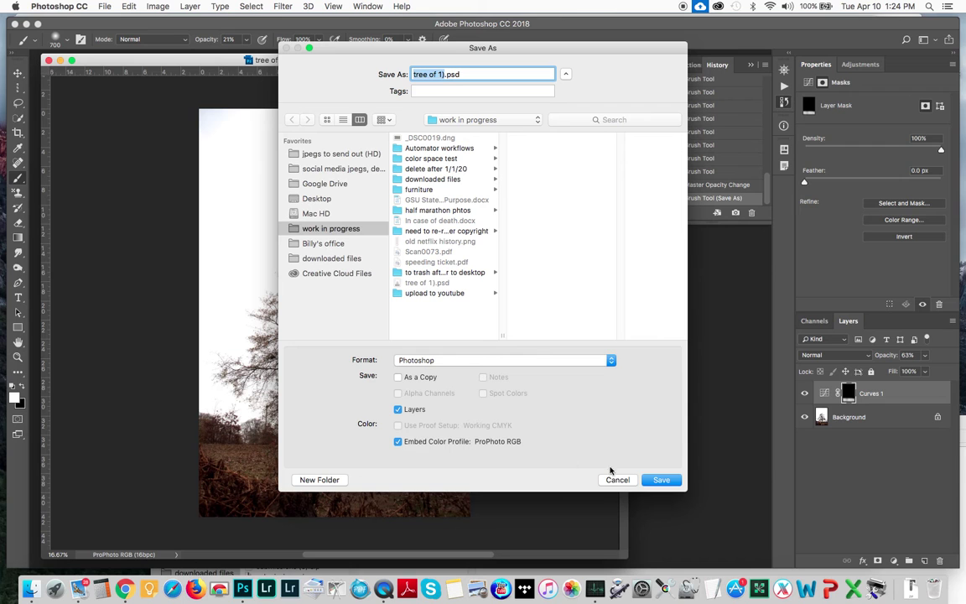
{"action": "left_click", "coordinate": [660, 481]}
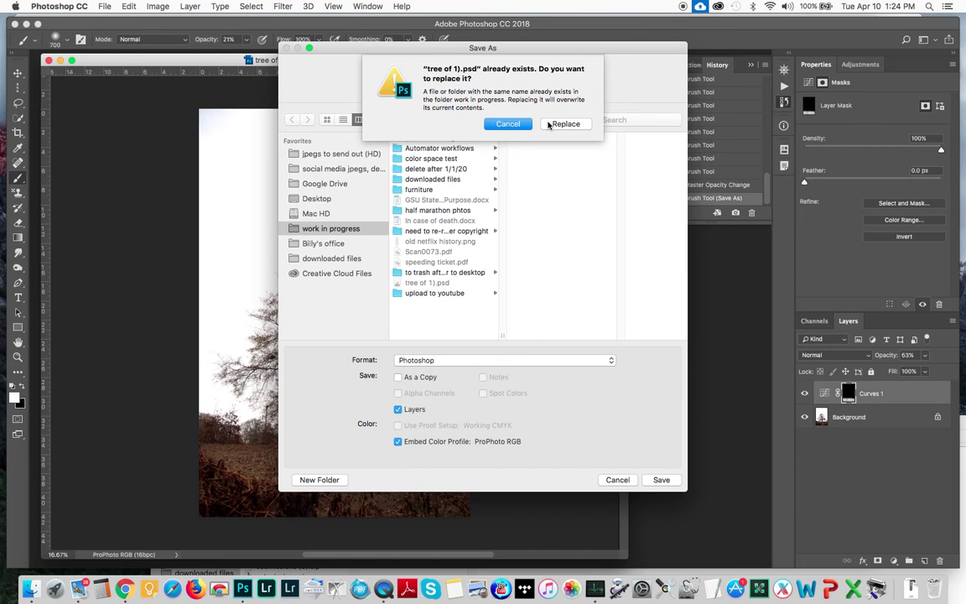
{"action": "left_click", "coordinate": [562, 125]}
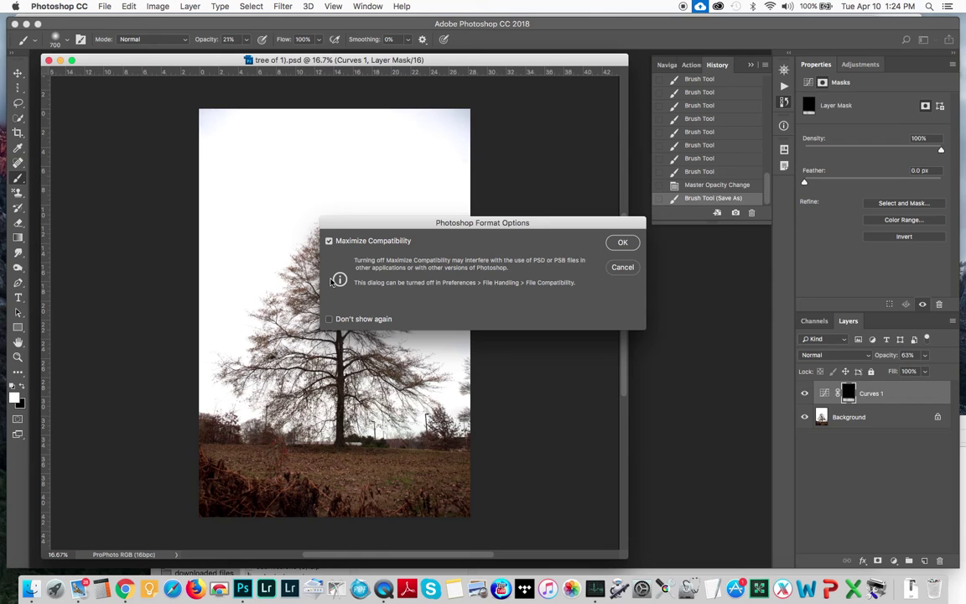
{"action": "left_click", "coordinate": [623, 243]}
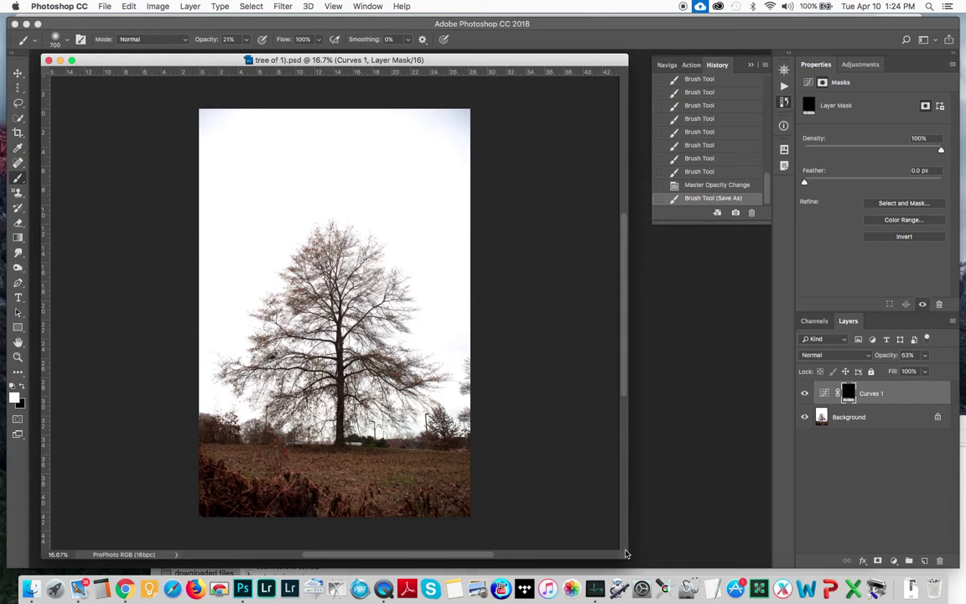
- Arrange the tree and sky windows side by side, then reselect the tree's Background layer
{"action": "left_click_drag", "start_coordinate": [614, 553], "coordinate": [441, 553]}
{"action": "left_click_drag", "start_coordinate": [536, 63], "coordinate": [640, 85]}
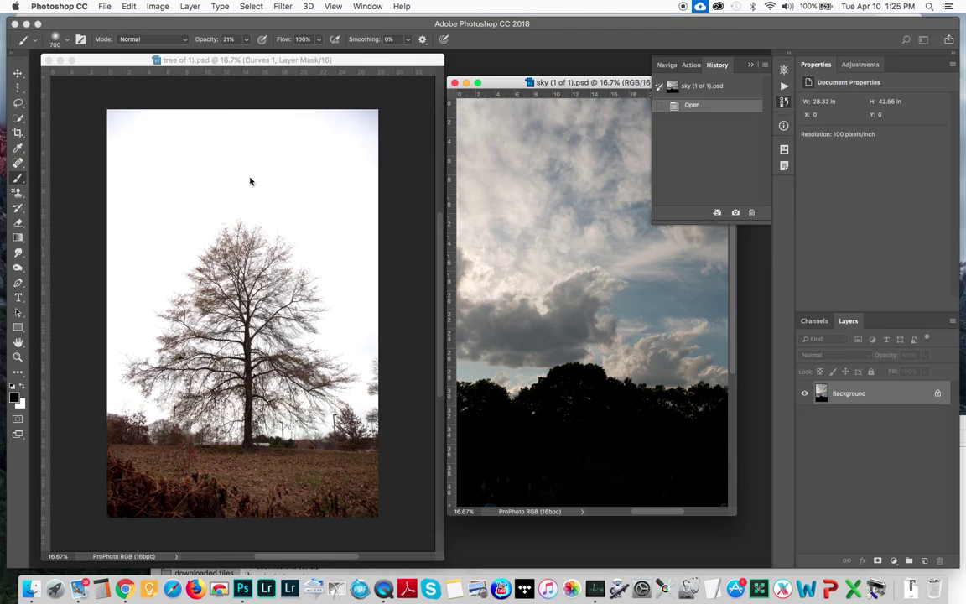
{"action": "left_click", "coordinate": [356, 61]}
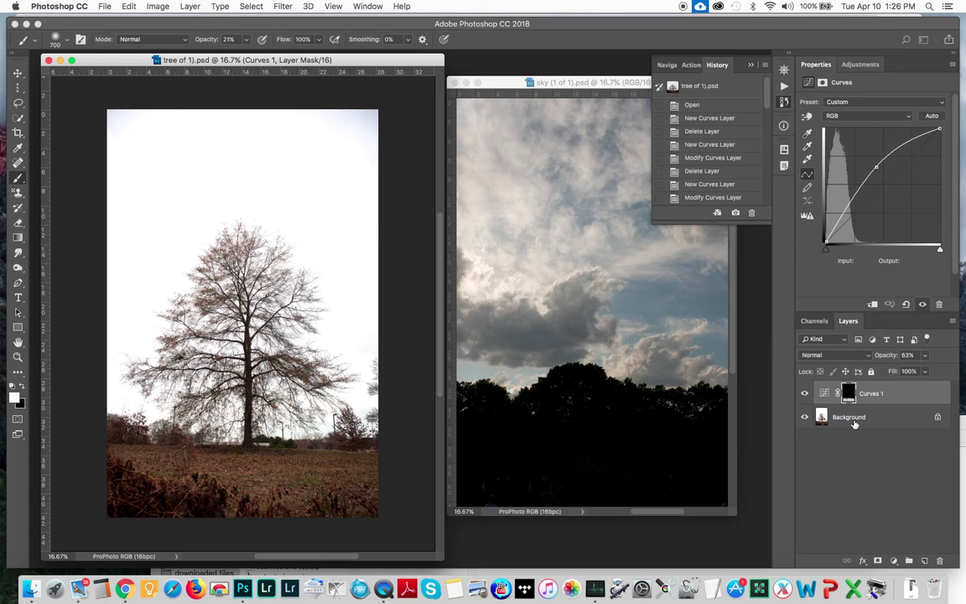
{"action": "left_click", "coordinate": [854, 424]}
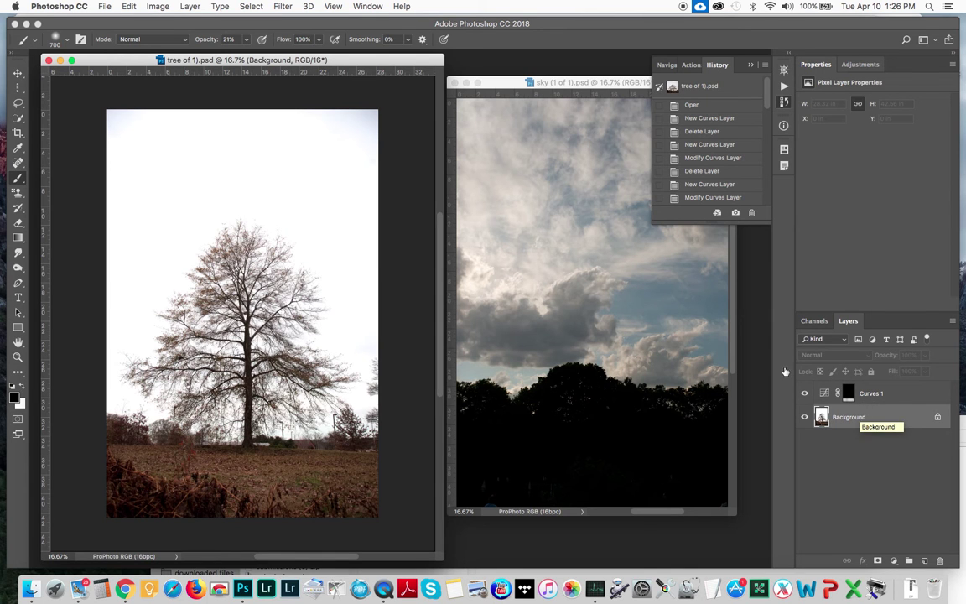
- Stamp all visible layers into a new Layer 1 above Curves 1 with Merge Visible
{"action": "left_click", "coordinate": [191, 7]}
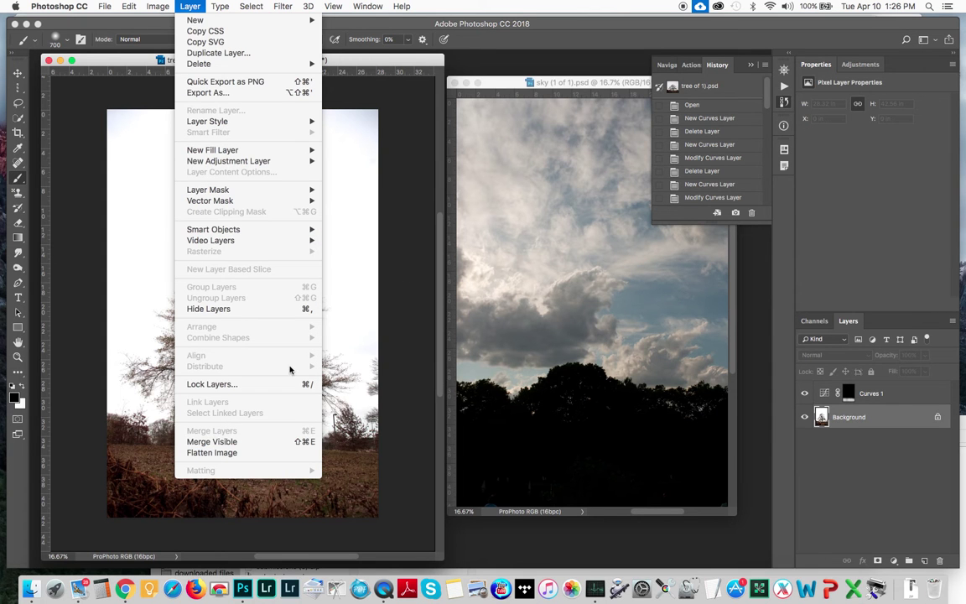
{"action": "left_click", "coordinate": [416, 62]}
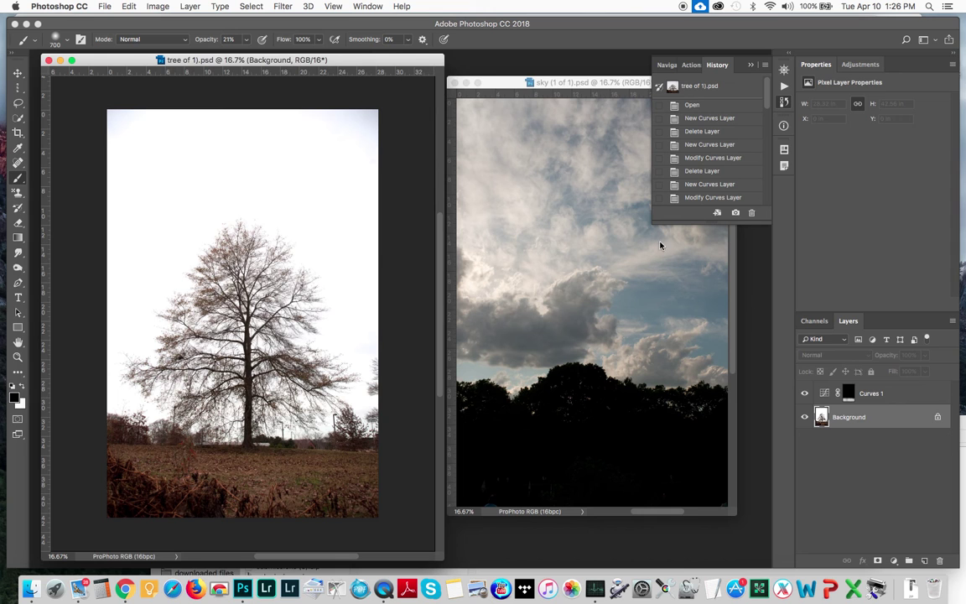
{"action": "left_click", "coordinate": [898, 393]}
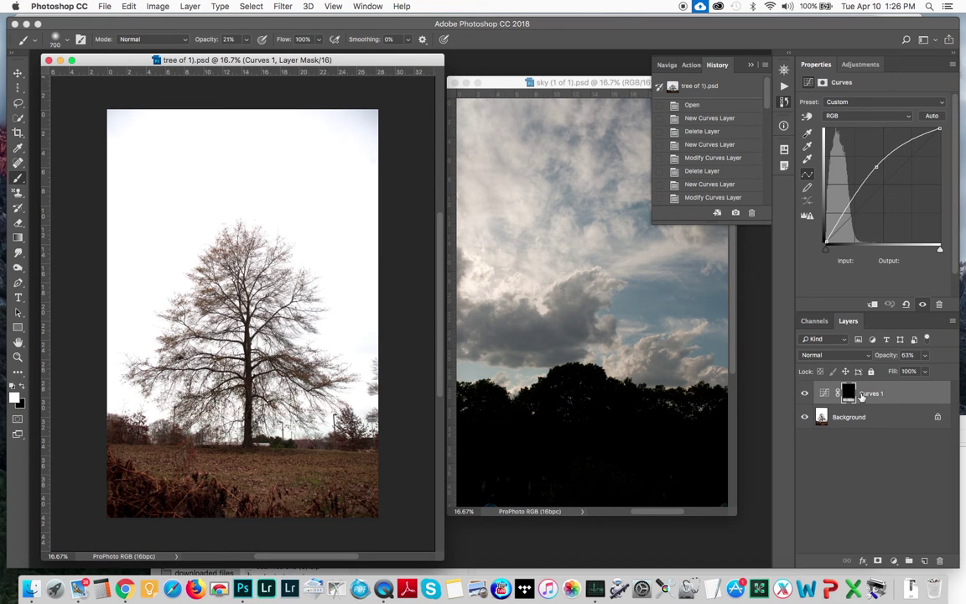
{"action": "left_click", "coordinate": [190, 7]}
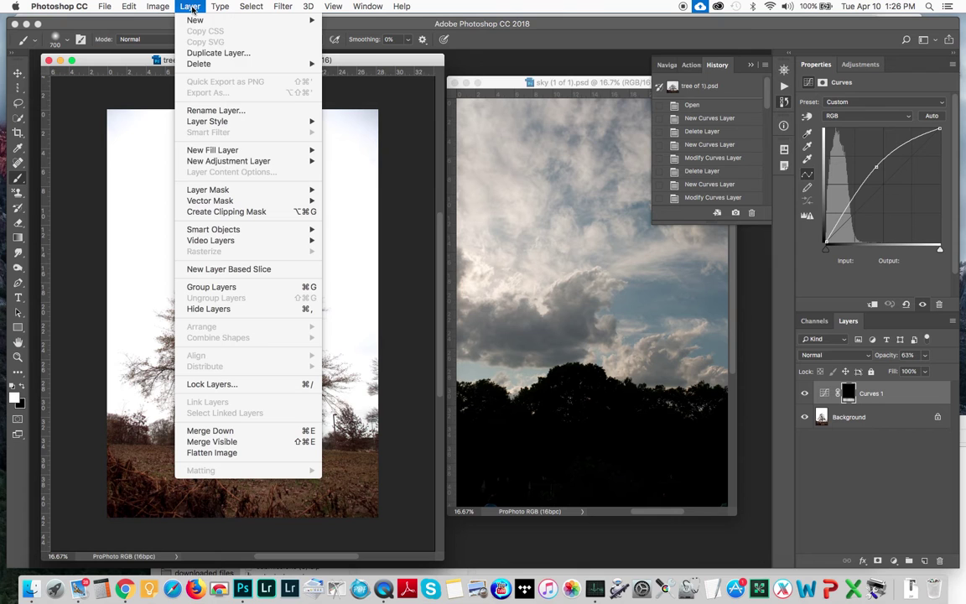
{"action": "left_click", "coordinate": [227, 443]}
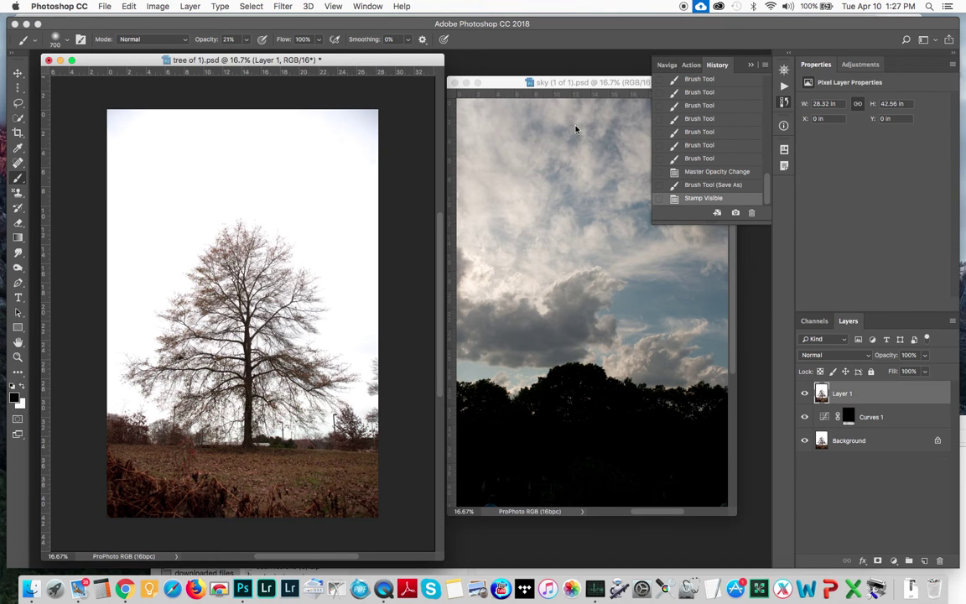
- Copy the sky photo's layer into the tree document as Layer 2, then widen the tree window
{"action": "left_click", "coordinate": [590, 86]}
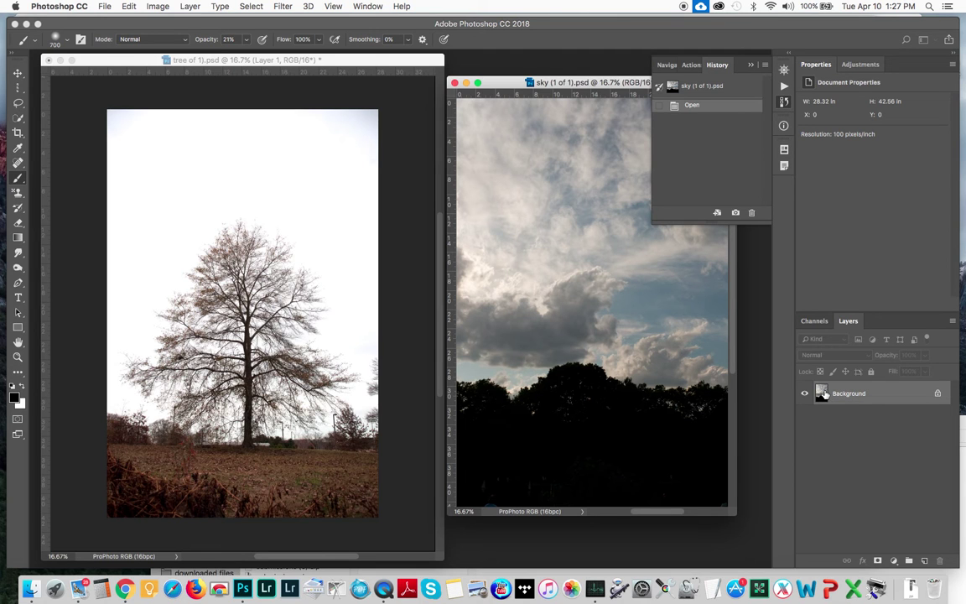
{"action": "left_click", "coordinate": [824, 394]}
{"action": "left_click_drag", "start_coordinate": [825, 394], "coordinate": [244, 310]}
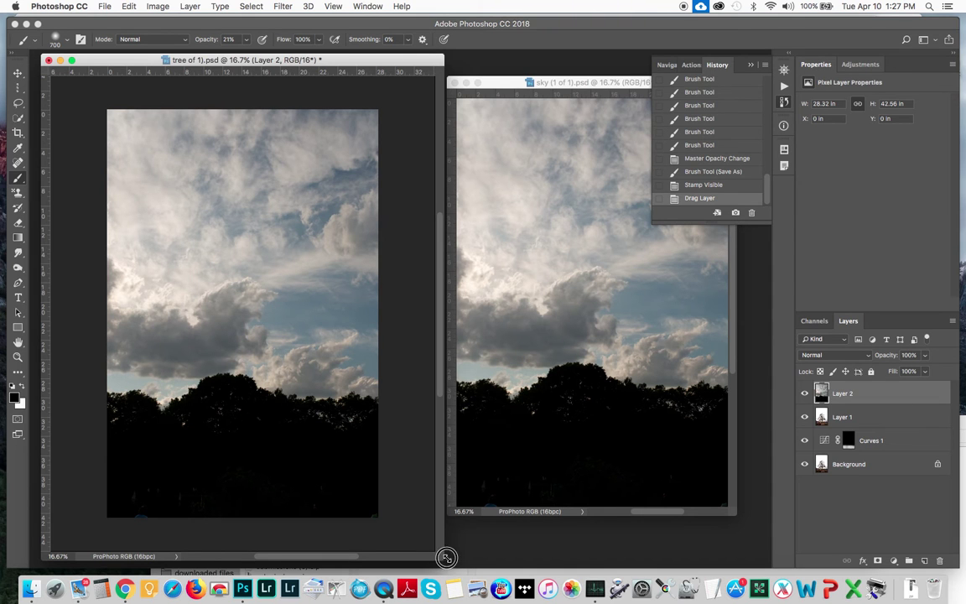
{"action": "left_click_drag", "start_coordinate": [446, 557], "coordinate": [650, 559]}
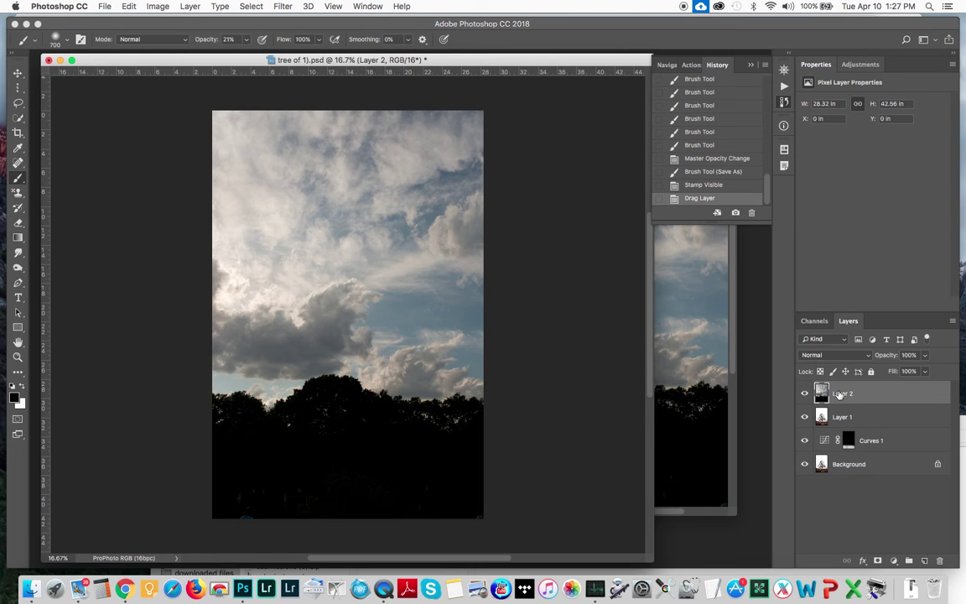
{"action": "left_click_drag", "start_coordinate": [839, 395], "coordinate": [845, 411]}
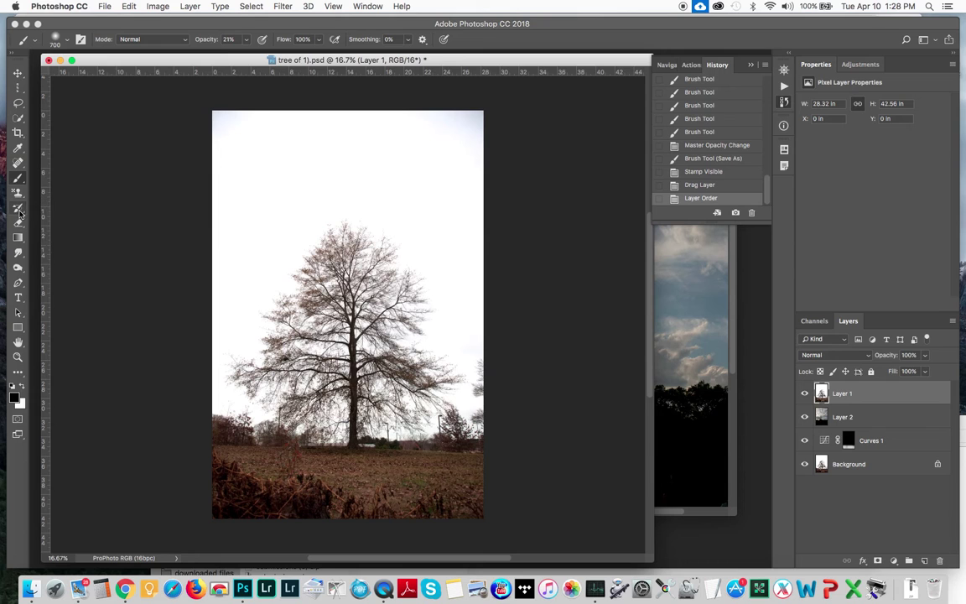
- Pick the Brush Tool from the toolbar flyout
{"action": "left_click_drag", "start_coordinate": [17, 178], "coordinate": [61, 178]}
- Add a reveal-all mask to Layer 1 and set up a black brush at 100% opacity
{"action": "left_click", "coordinate": [189, 6]}
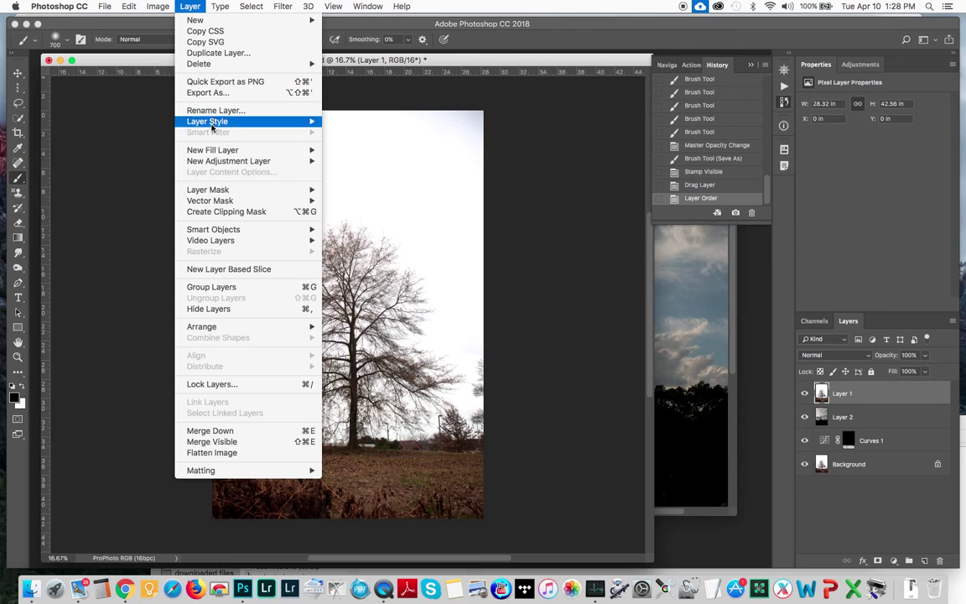
{"action": "mouse_move", "coordinate": [218, 191]}
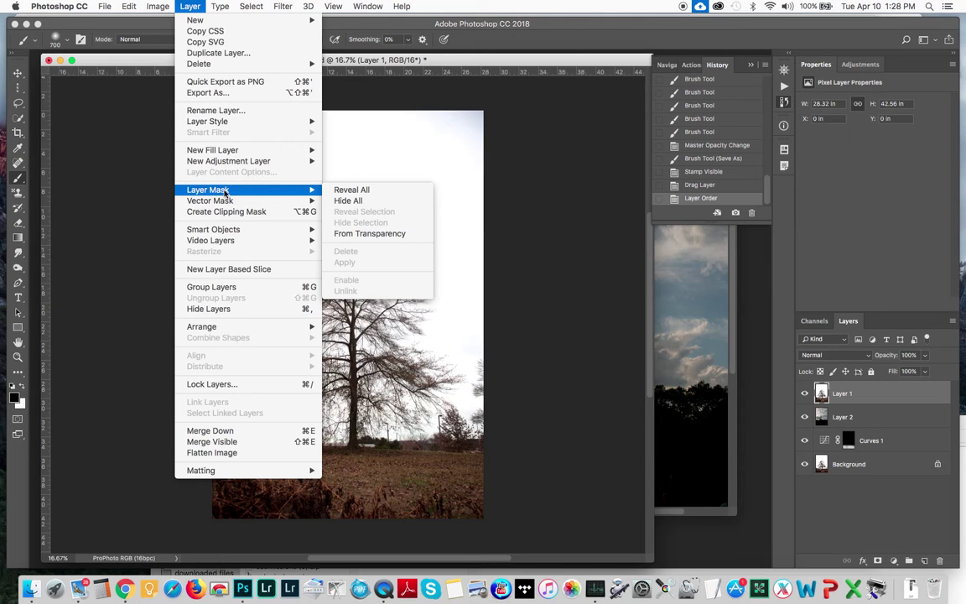
{"action": "left_click", "coordinate": [352, 191]}
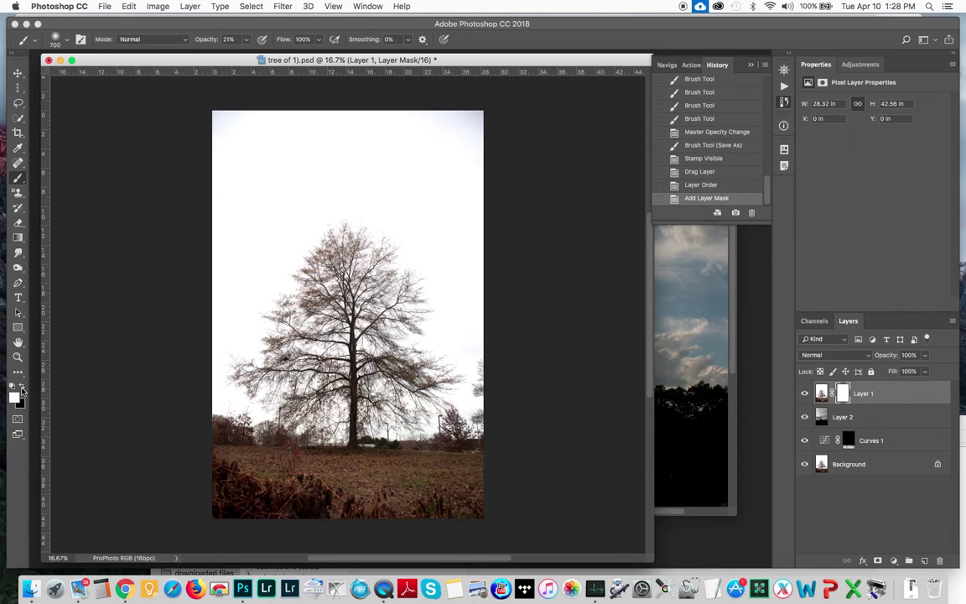
{"action": "left_click", "coordinate": [22, 389]}
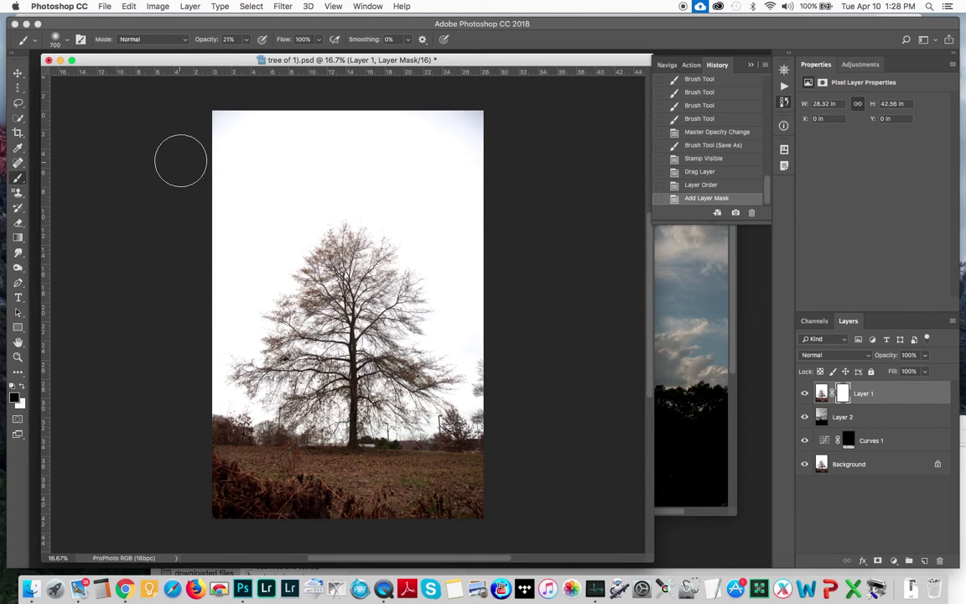
{"action": "left_click", "coordinate": [246, 40]}
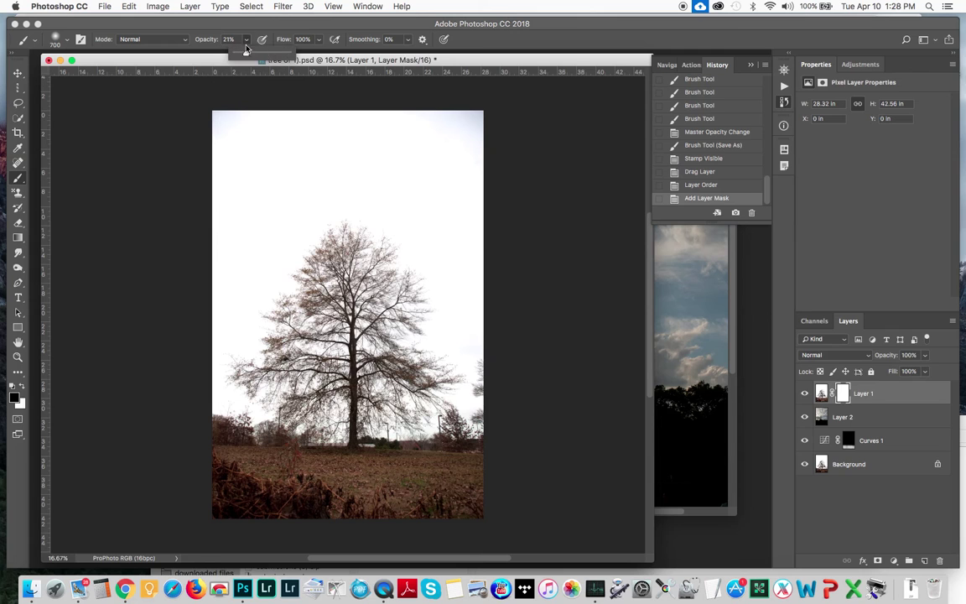
{"action": "left_click_drag", "start_coordinate": [245, 48], "coordinate": [289, 52]}
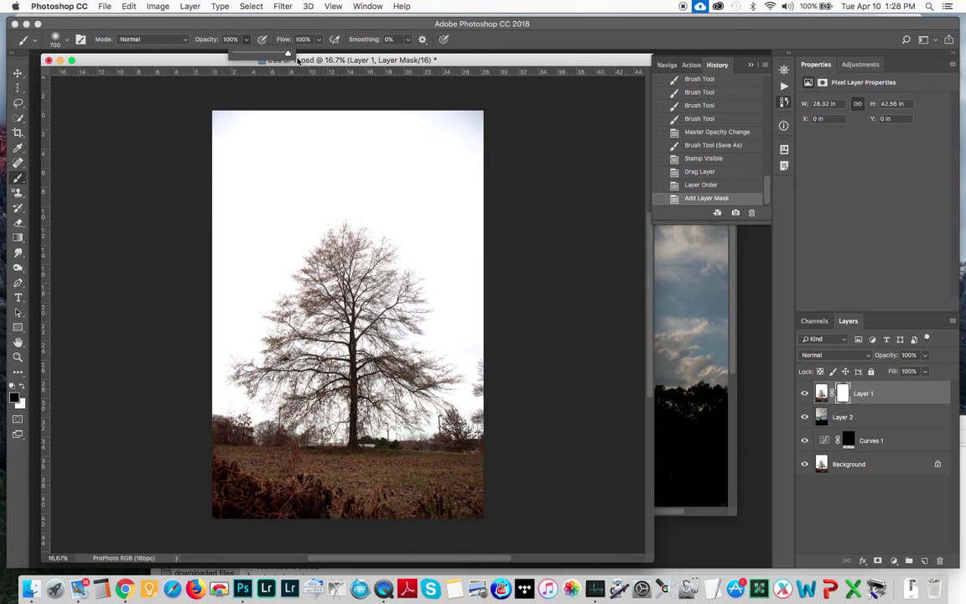
{"action": "left_click", "coordinate": [185, 192]}
- Trial-paint clouds along the top and left of the sky, then revert to the fresh mask state
{"action": "mouse_move", "coordinate": [184, 189]}
{"action": "left_mouse_down"}
{"action": "mouse_move", "coordinate": [326, 158]}
{"action": "mouse_move", "coordinate": [510, 174]}
{"action": "mouse_move", "coordinate": [161, 145]}
{"action": "mouse_move", "coordinate": [474, 125]}
{"action": "mouse_move", "coordinate": [490, 149]}
{"action": "mouse_move", "coordinate": [471, 172]}
{"action": "mouse_move", "coordinate": [276, 188]}
{"action": "mouse_move", "coordinate": [223, 227]}
{"action": "mouse_move", "coordinate": [216, 248]}
{"action": "mouse_move", "coordinate": [302, 195]}
{"action": "mouse_move", "coordinate": [377, 194]}
{"action": "mouse_move", "coordinate": [424, 225]}
{"action": "mouse_move", "coordinate": [470, 278]}
{"action": "mouse_move", "coordinate": [485, 315]}
{"action": "mouse_move", "coordinate": [462, 198]}
{"action": "mouse_move", "coordinate": [455, 273]}
{"action": "left_mouse_up"}
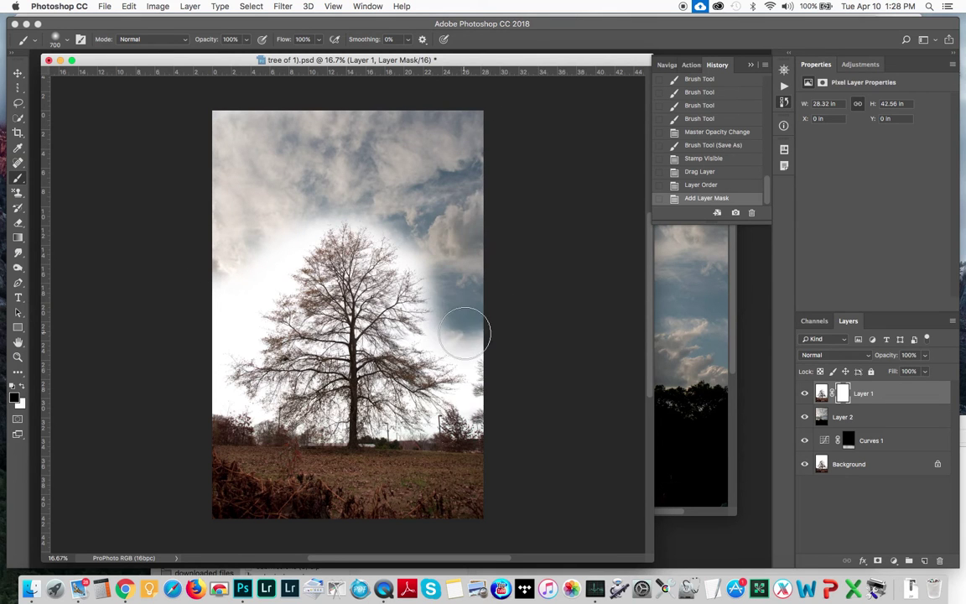
{"action": "mouse_move", "coordinate": [252, 240]}
{"action": "left_mouse_down"}
{"action": "mouse_move", "coordinate": [226, 327]}
{"action": "mouse_move", "coordinate": [226, 304]}
{"action": "left_mouse_up"}
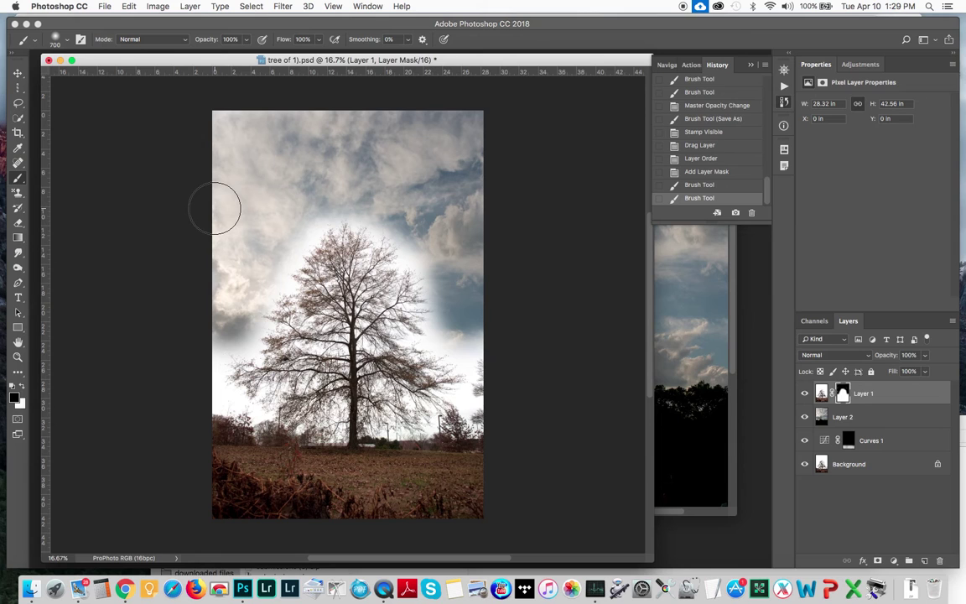
{"action": "key", "text": "super+z"}
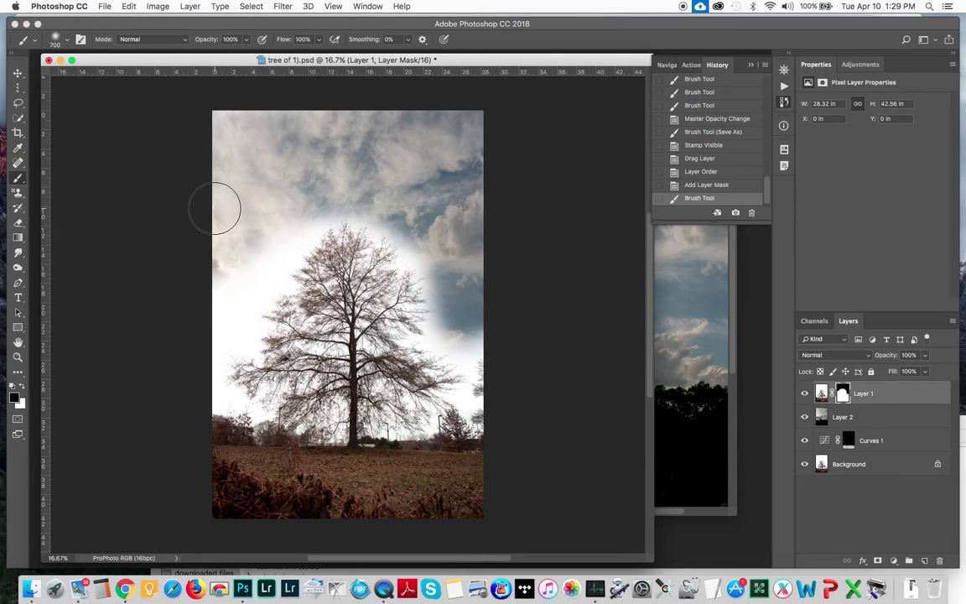
{"action": "left_click", "coordinate": [709, 185]}
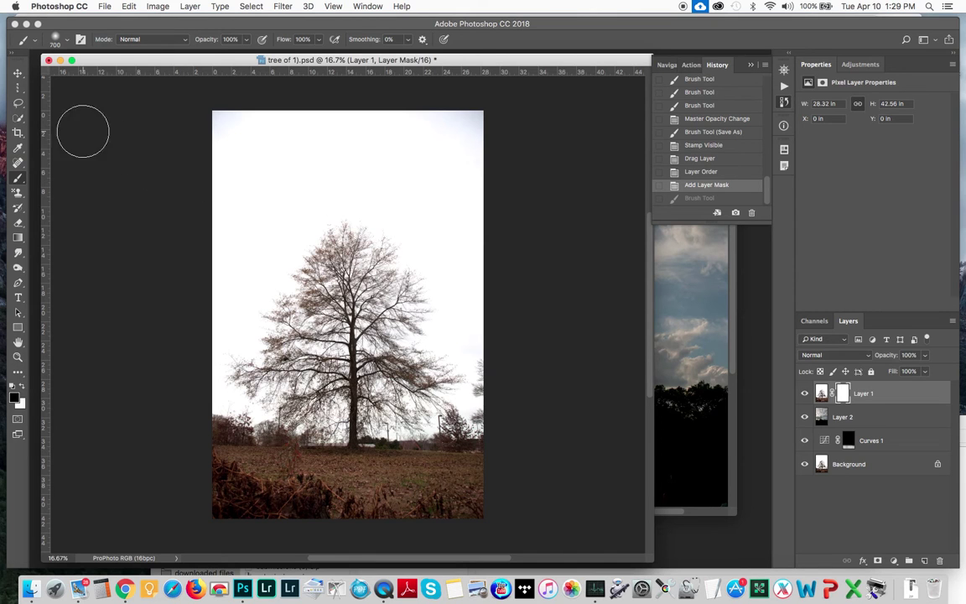
- Set the Magic Wand to 11 by 11 Average sampling, tolerance 20, non-contiguous
{"action": "left_click_drag", "start_coordinate": [21, 122], "coordinate": [52, 130]}
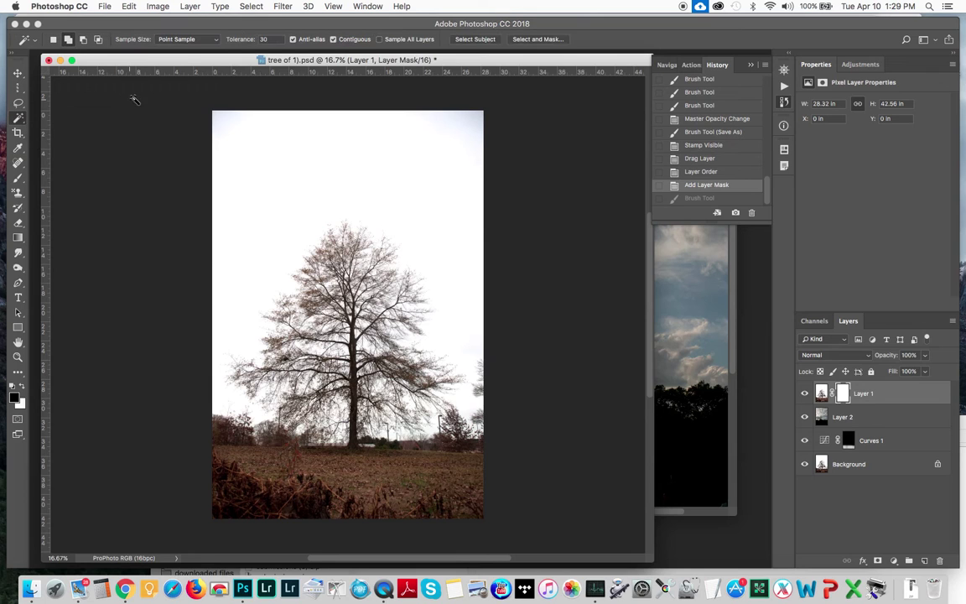
{"action": "left_click", "coordinate": [214, 42]}
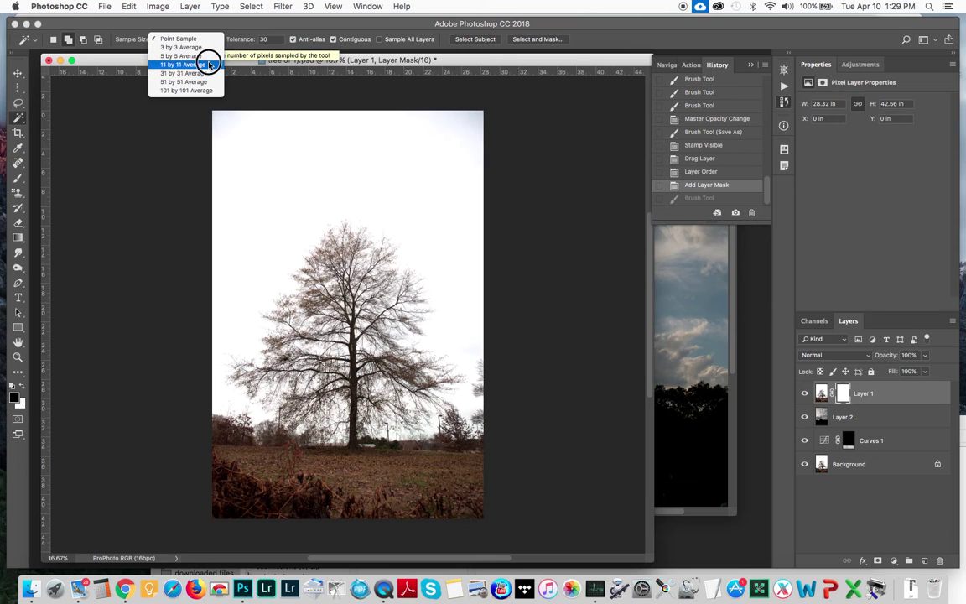
{"action": "left_click", "coordinate": [209, 66]}
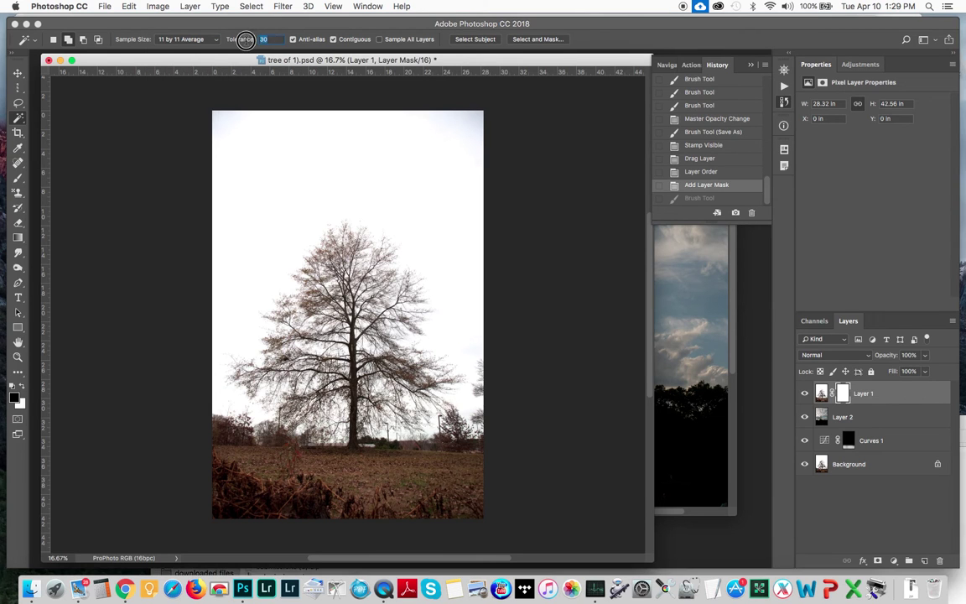
{"action": "left_click", "coordinate": [247, 41]}
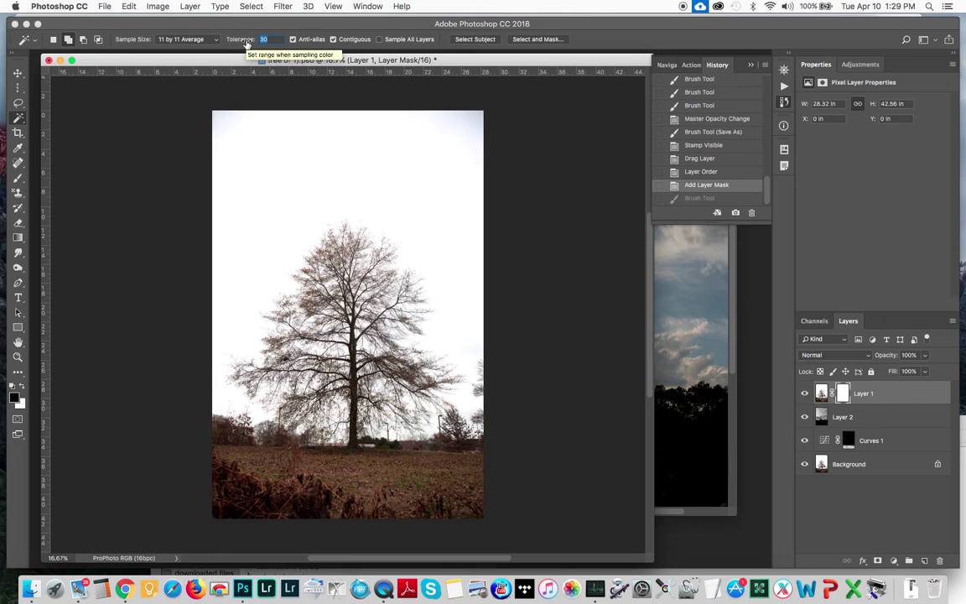
{"action": "type", "text": "20"}
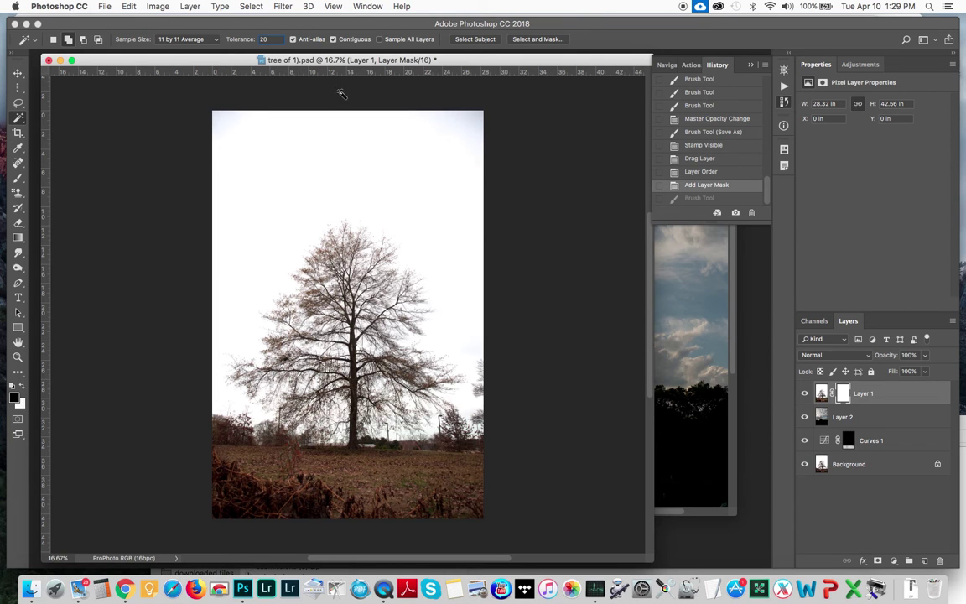
{"action": "left_click", "coordinate": [334, 40]}
- Target Layer 1's image pixels and select the white sky with the Magic Wand
{"action": "left_click", "coordinate": [821, 394]}
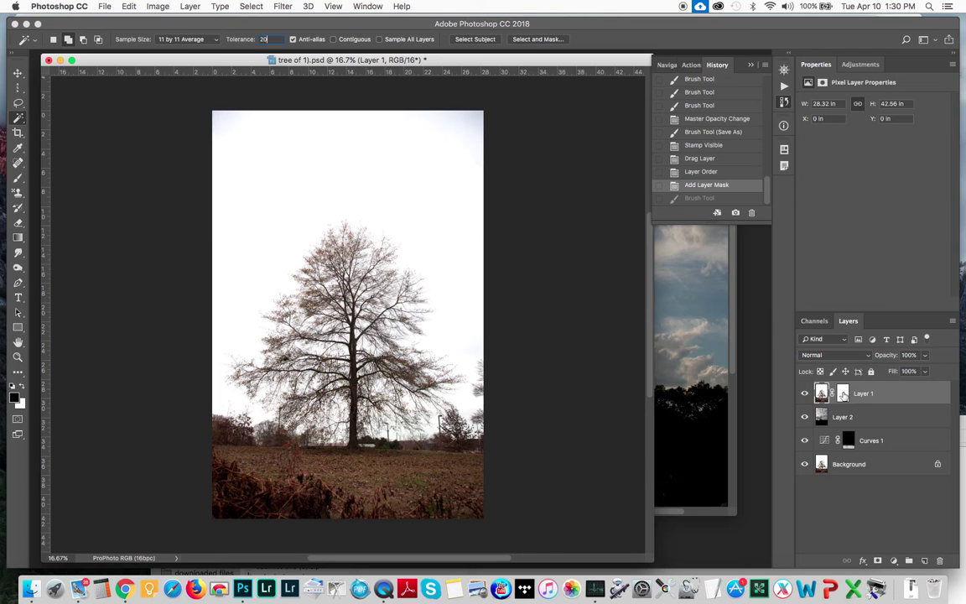
{"action": "left_click", "coordinate": [844, 394]}
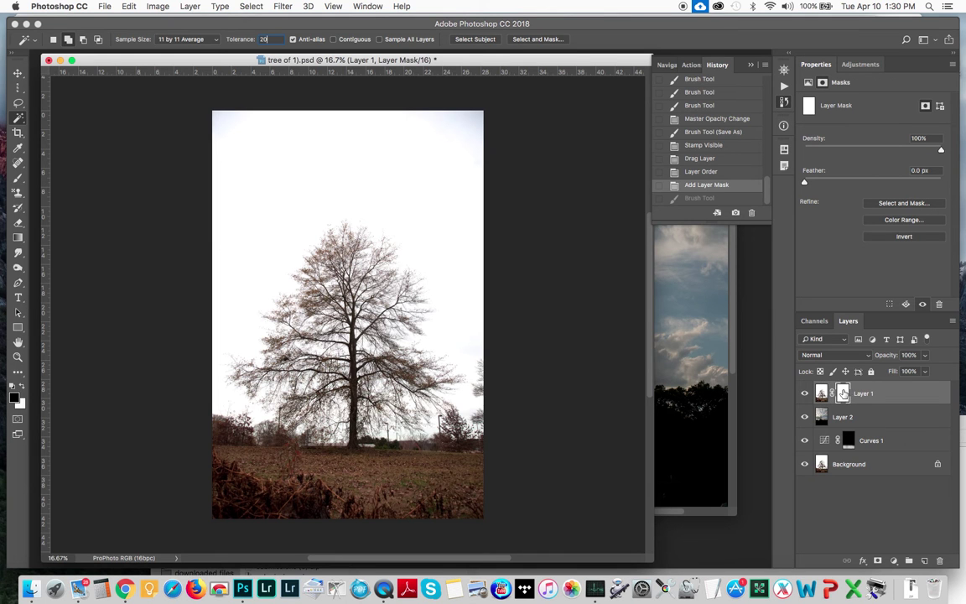
{"action": "left_click", "coordinate": [822, 391]}
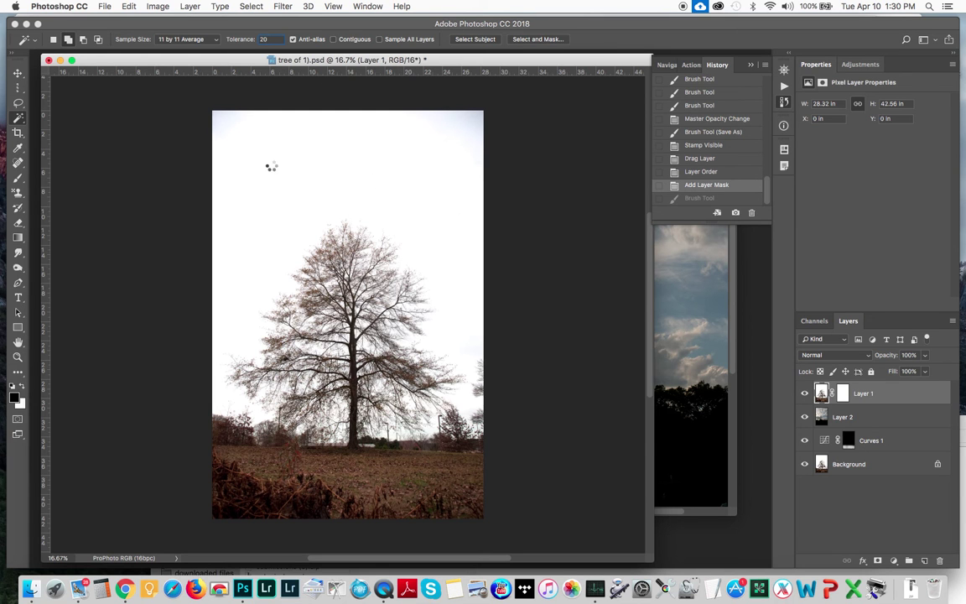
{"action": "left_click", "coordinate": [271, 167]}
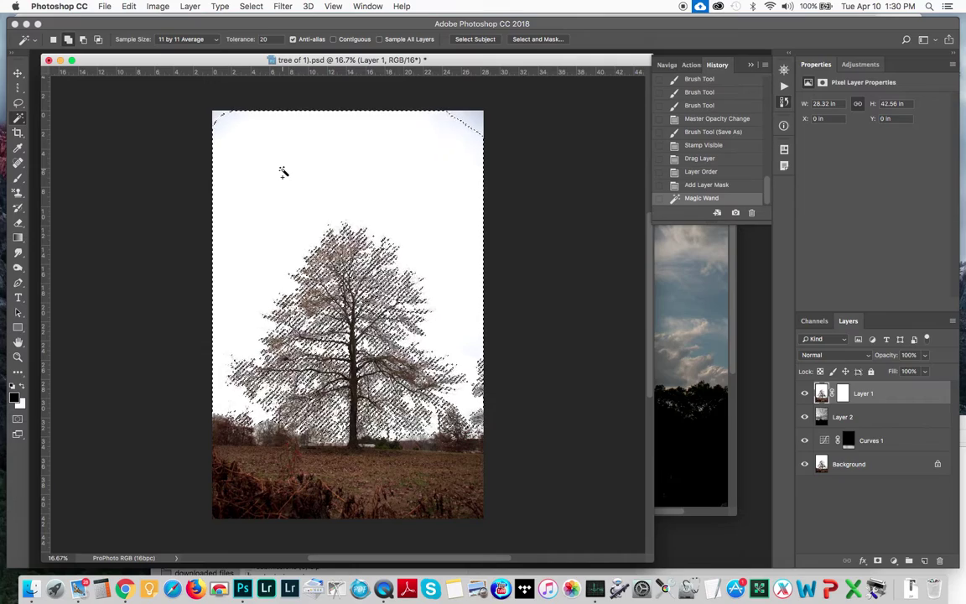
- Zoom in to check the sky selection between the branches, zoom back out, and enlarge the window
{"action": "key", "text": "super+equal"}
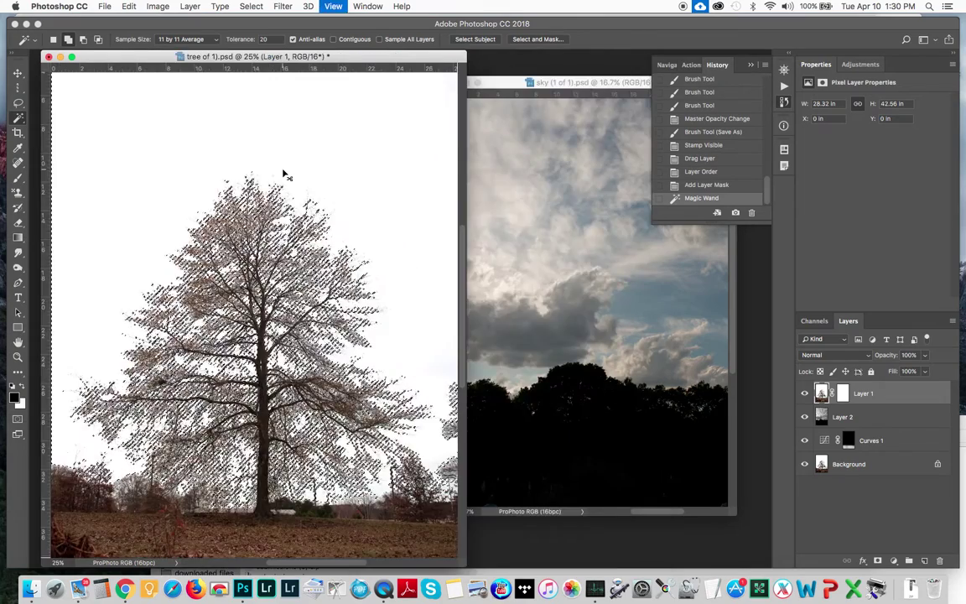
{"action": "key", "text": "super+equal"}
{"action": "key", "text": "super+equal"}
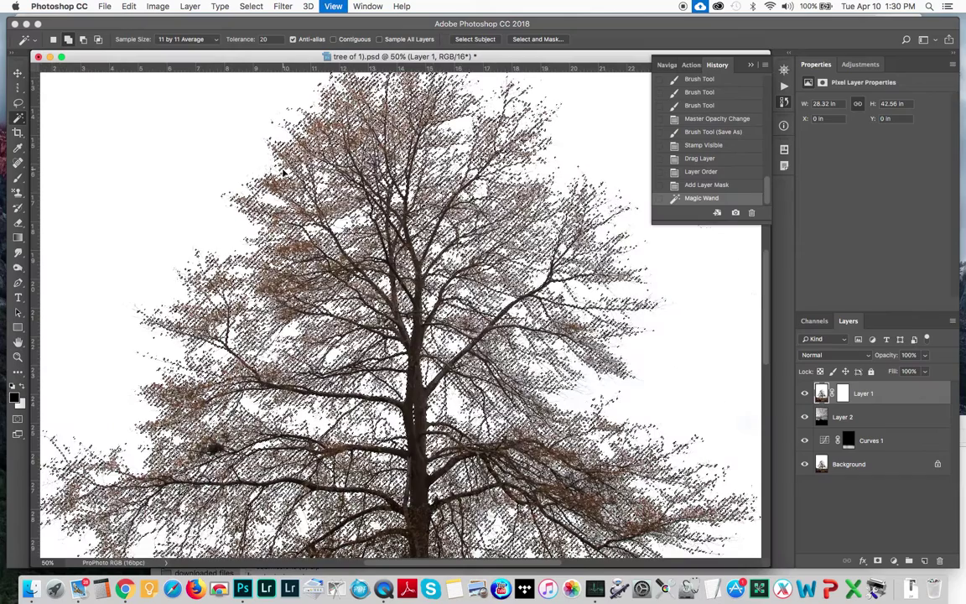
{"action": "key", "text": "super+equal"}
{"action": "key", "text": "super+equal"}
{"action": "key", "text": "super+equal"}
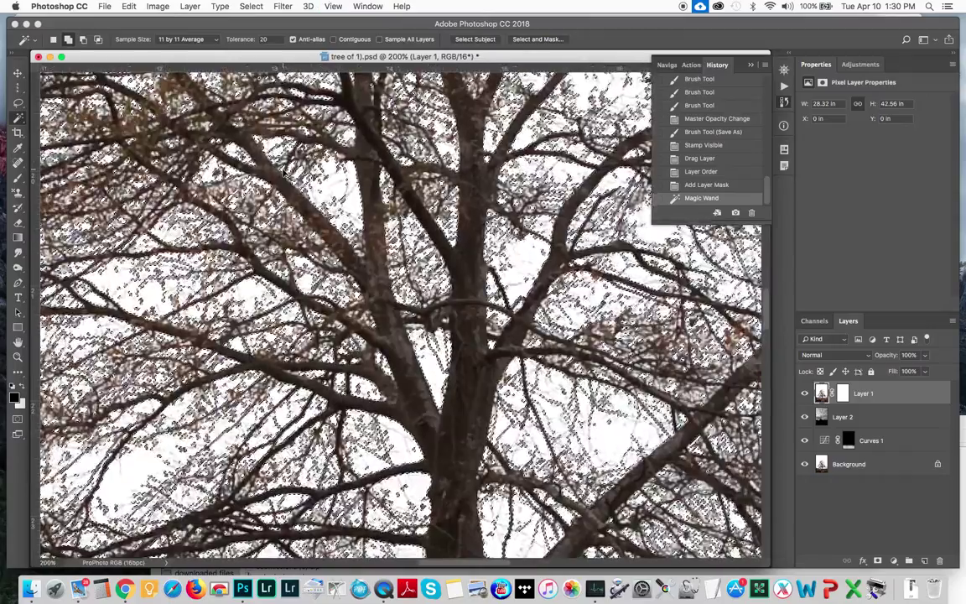
{"action": "key", "text": "super+minus"}
{"action": "key", "text": "super+minus"}
{"action": "key", "text": "super+minus"}
{"action": "key", "text": "super+minus"}
{"action": "key", "text": "super+minus"}
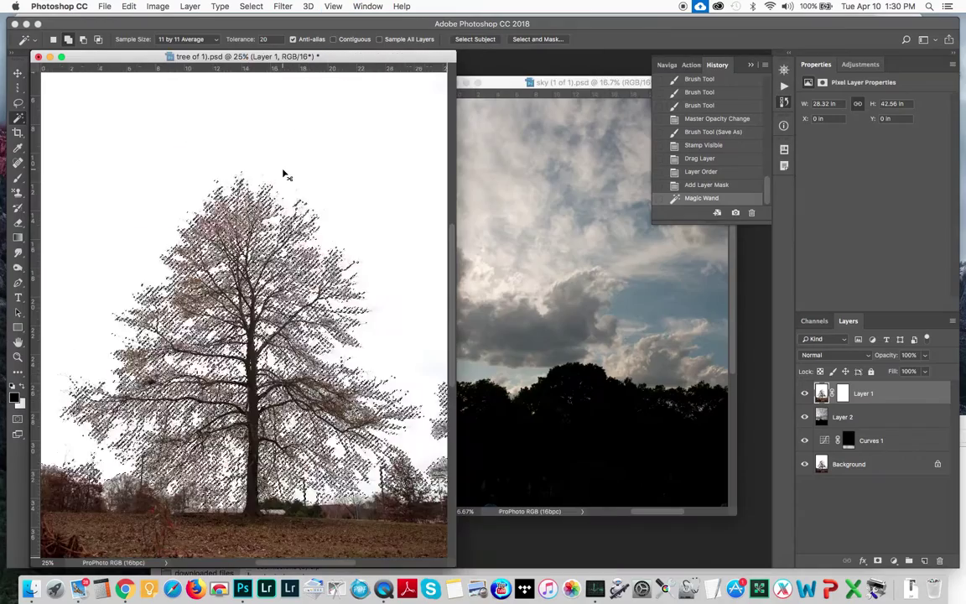
{"action": "key", "text": "super+minus"}
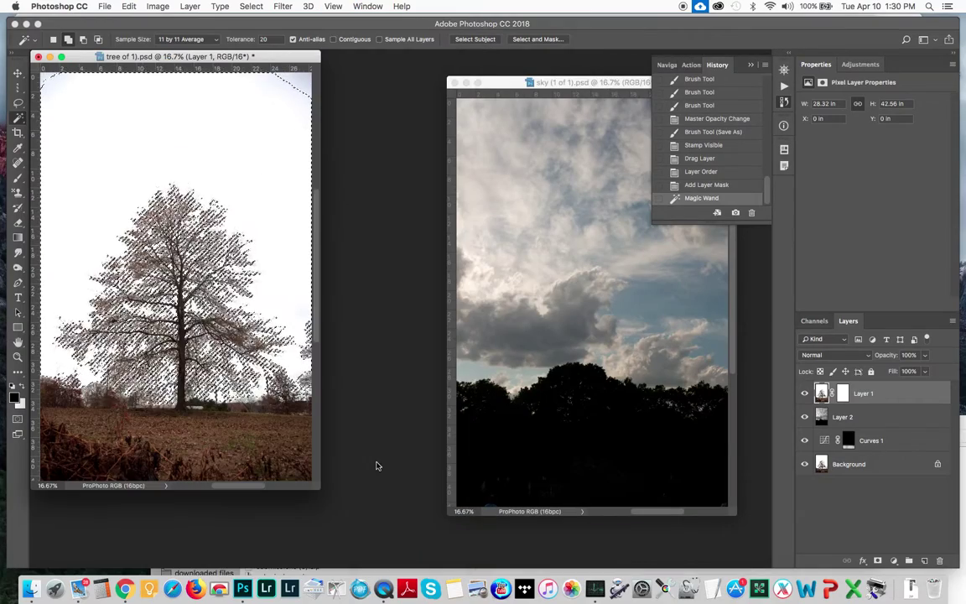
{"action": "left_click_drag", "start_coordinate": [320, 490], "coordinate": [396, 531]}
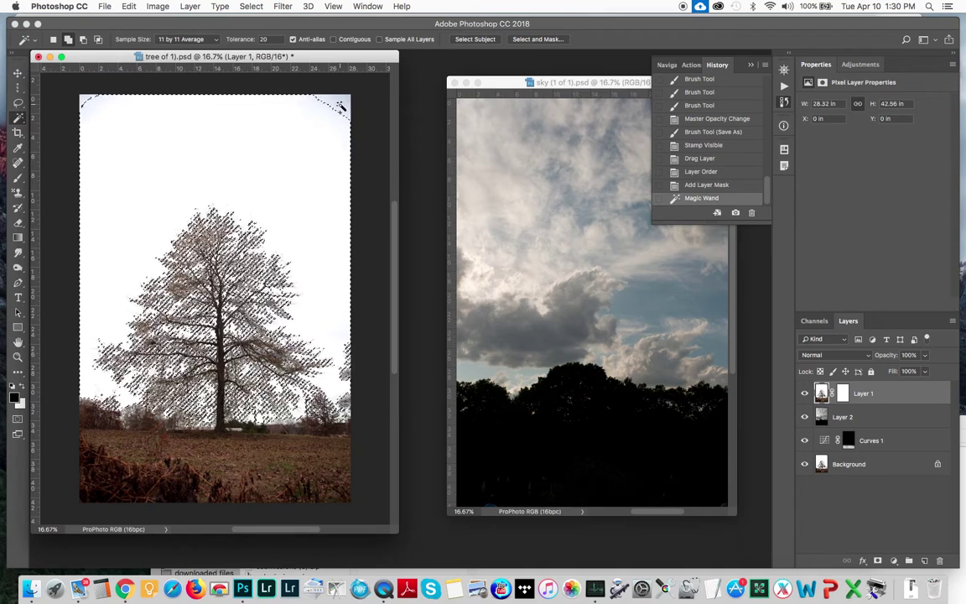
- Add both upper corners of the photo to the sky selection with the Lasso in add mode
{"action": "left_click", "coordinate": [17, 102]}
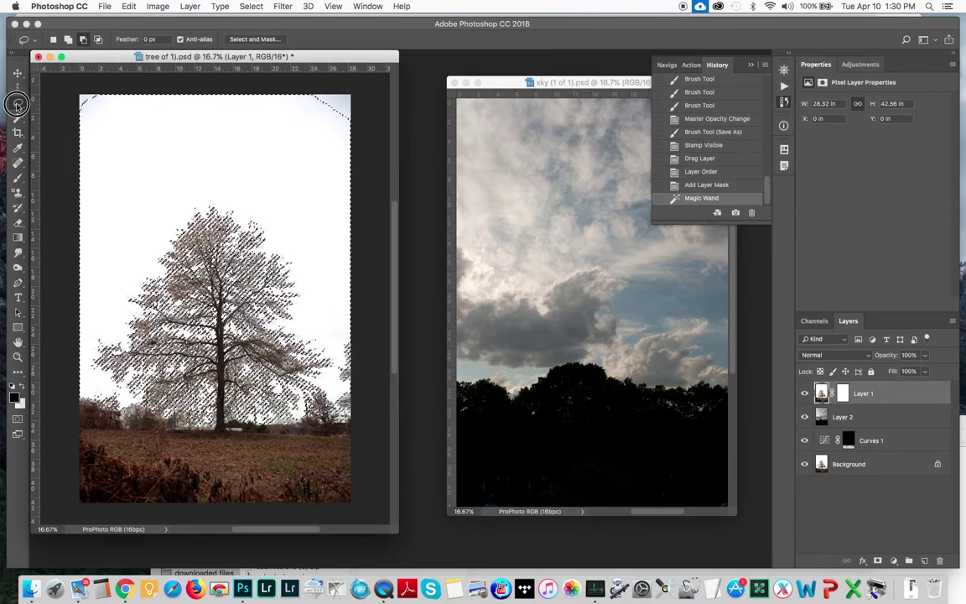
{"action": "left_click", "coordinate": [44, 103]}
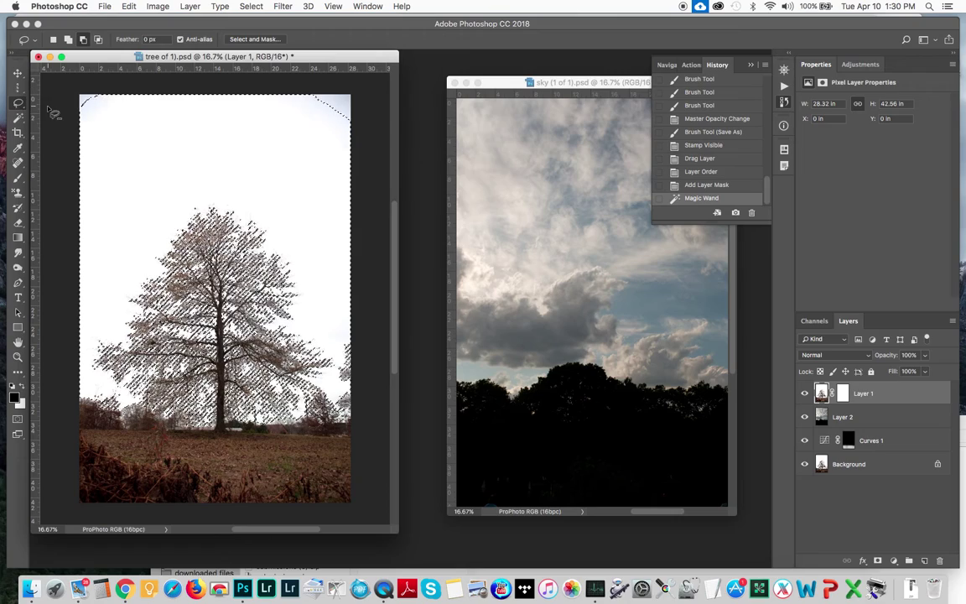
{"action": "left_click", "coordinate": [69, 40]}
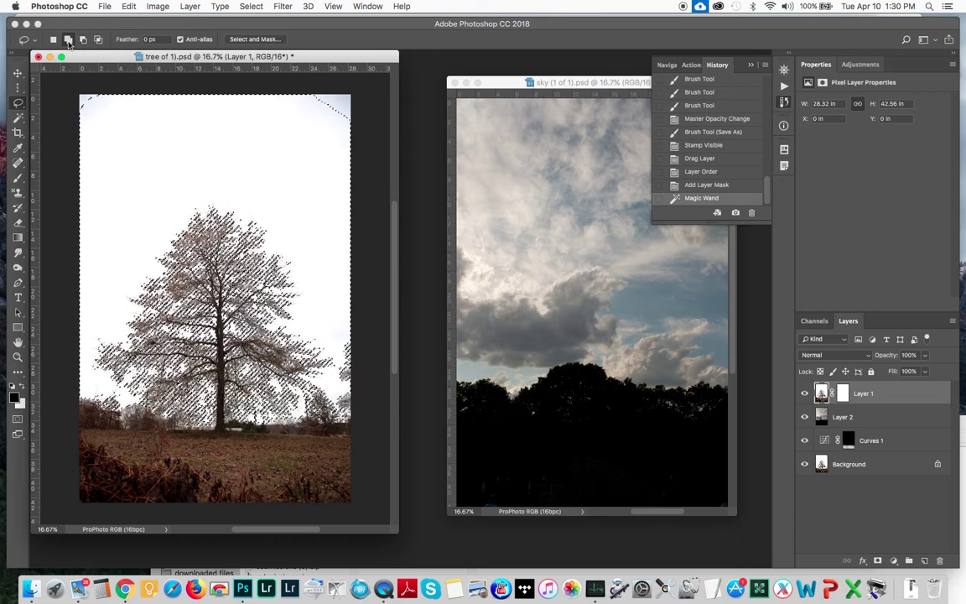
{"action": "mouse_move", "coordinate": [75, 125]}
{"action": "left_mouse_down"}
{"action": "mouse_move", "coordinate": [132, 74]}
{"action": "mouse_move", "coordinate": [90, 72]}
{"action": "mouse_move", "coordinate": [74, 126]}
{"action": "left_mouse_up"}
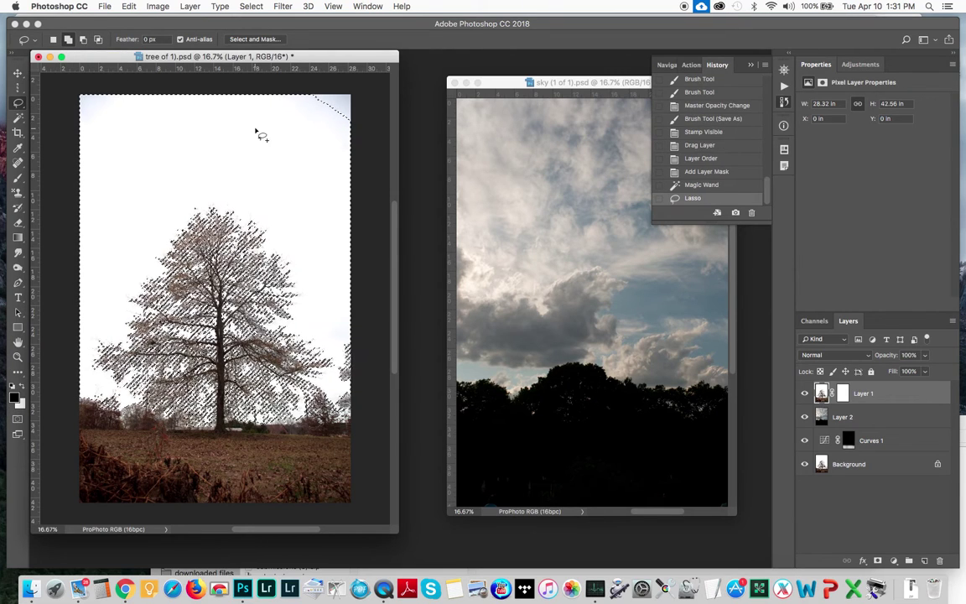
{"action": "mouse_move", "coordinate": [317, 130]}
{"action": "left_mouse_down"}
{"action": "mouse_move", "coordinate": [351, 137]}
{"action": "mouse_move", "coordinate": [372, 128]}
{"action": "mouse_move", "coordinate": [377, 86]}
{"action": "mouse_move", "coordinate": [296, 81]}
{"action": "mouse_move", "coordinate": [291, 118]}
{"action": "left_mouse_up"}
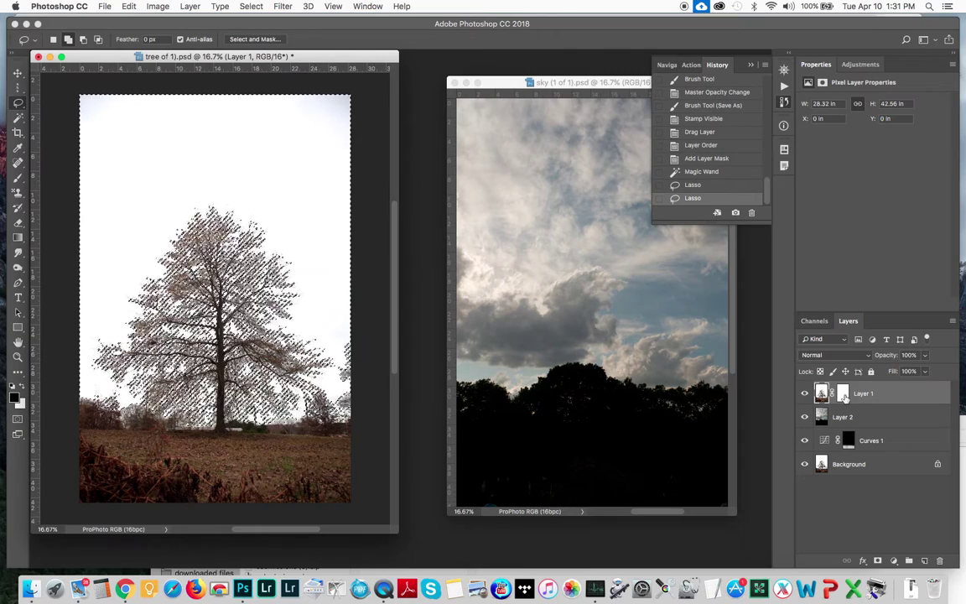
- Target Layer 1's mask, then trial a 3-pixel feather on the sky selection and undo it
{"action": "left_click", "coordinate": [844, 395]}
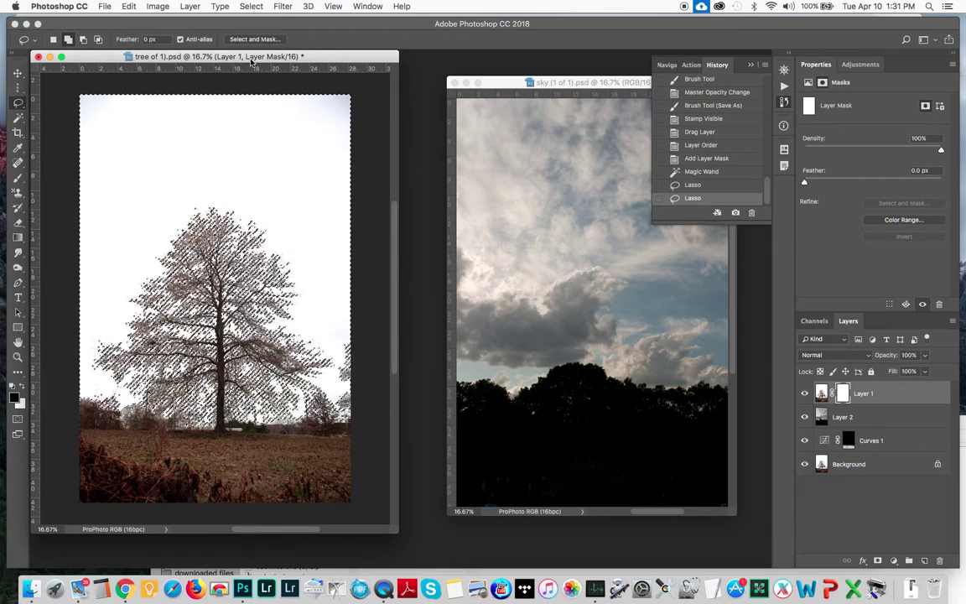
{"action": "left_click", "coordinate": [255, 9]}
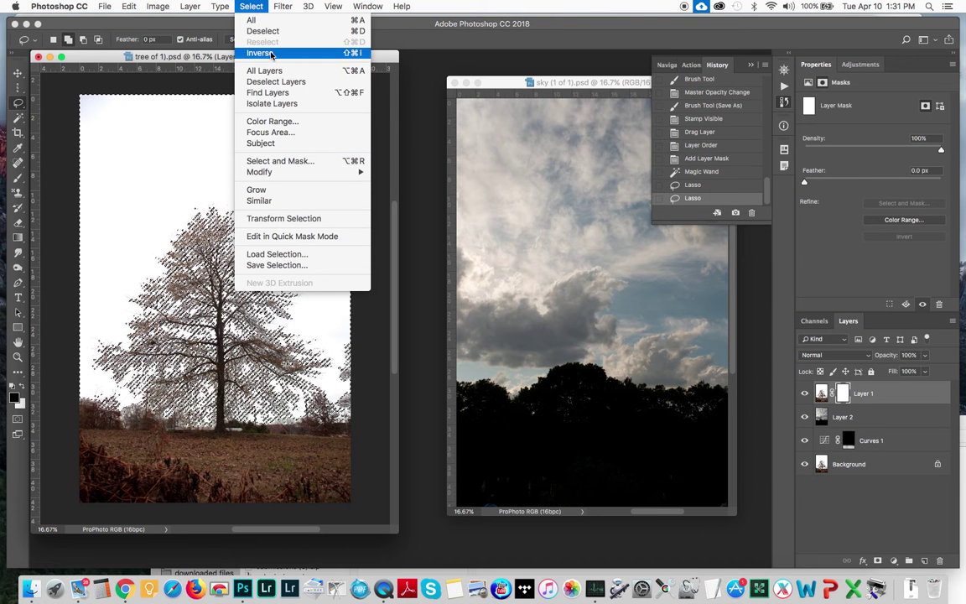
{"action": "mouse_move", "coordinate": [281, 176]}
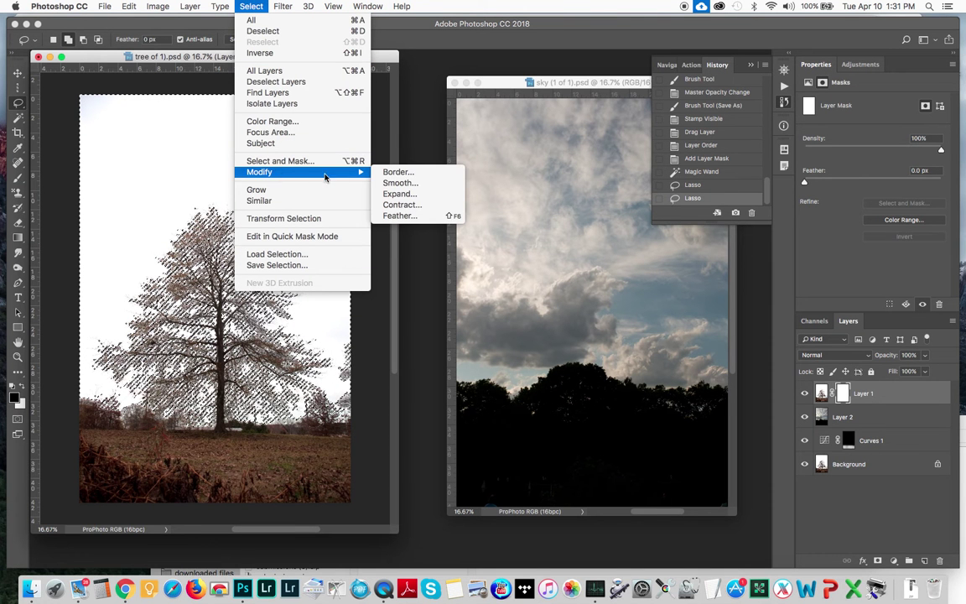
{"action": "left_click", "coordinate": [410, 216]}
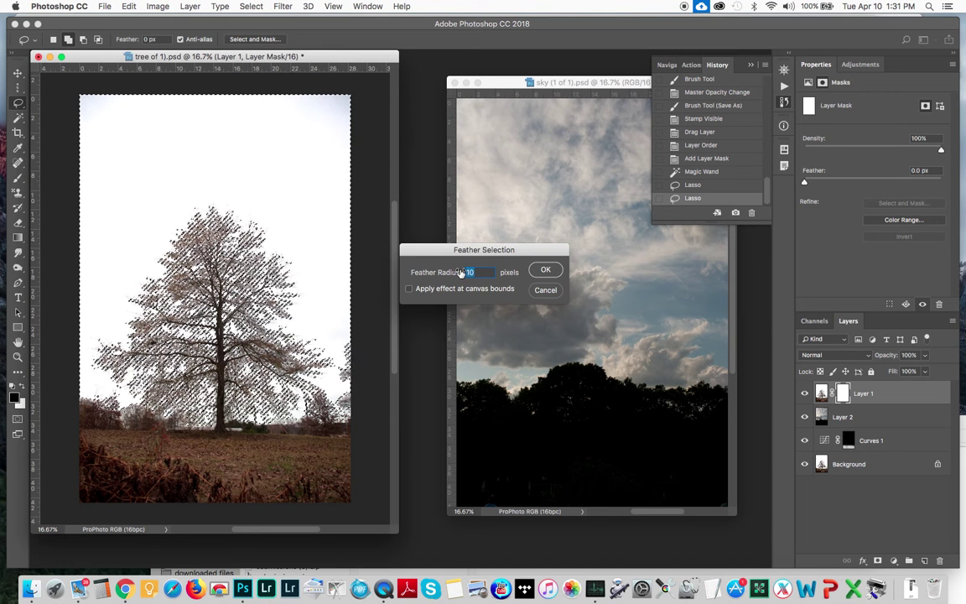
{"action": "type", "text": "3"}
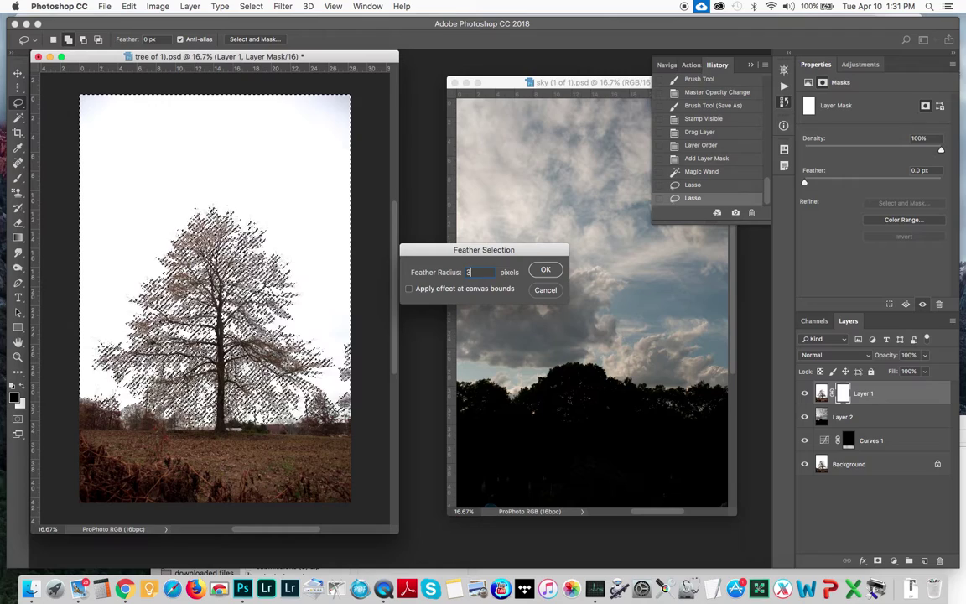
{"action": "left_click", "coordinate": [545, 271]}
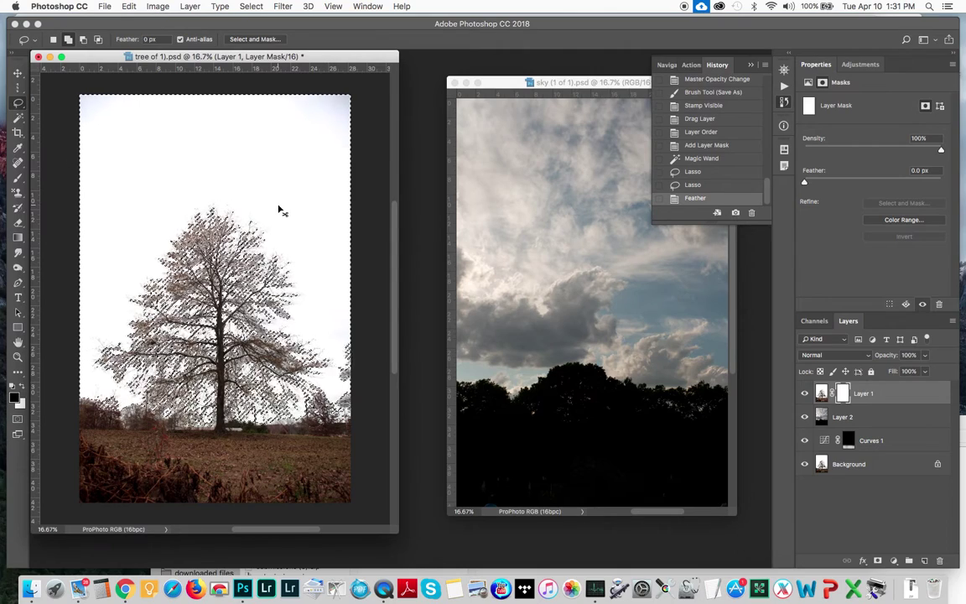
{"action": "key", "text": "super+z"}
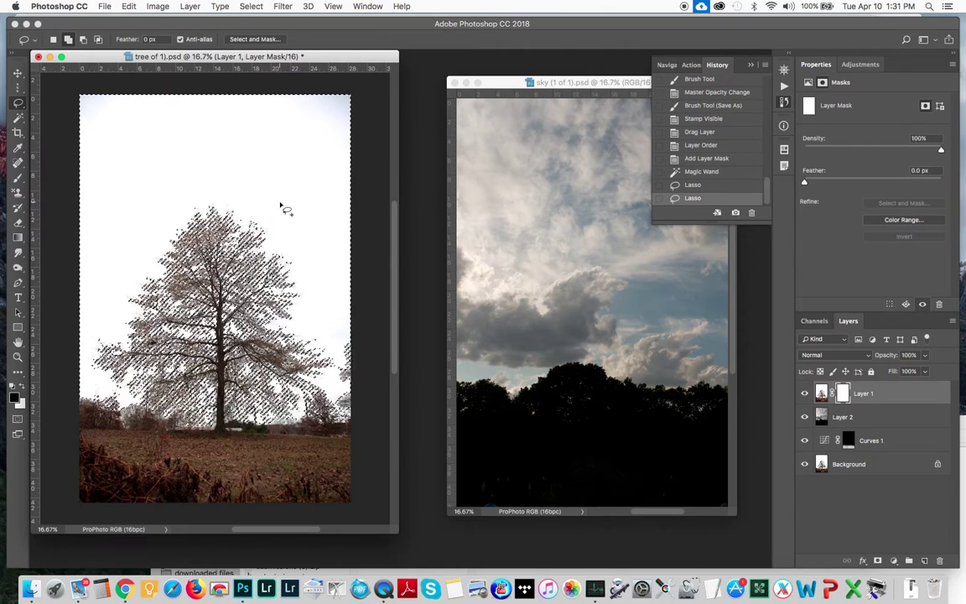
{"action": "left_click", "coordinate": [251, 6]}
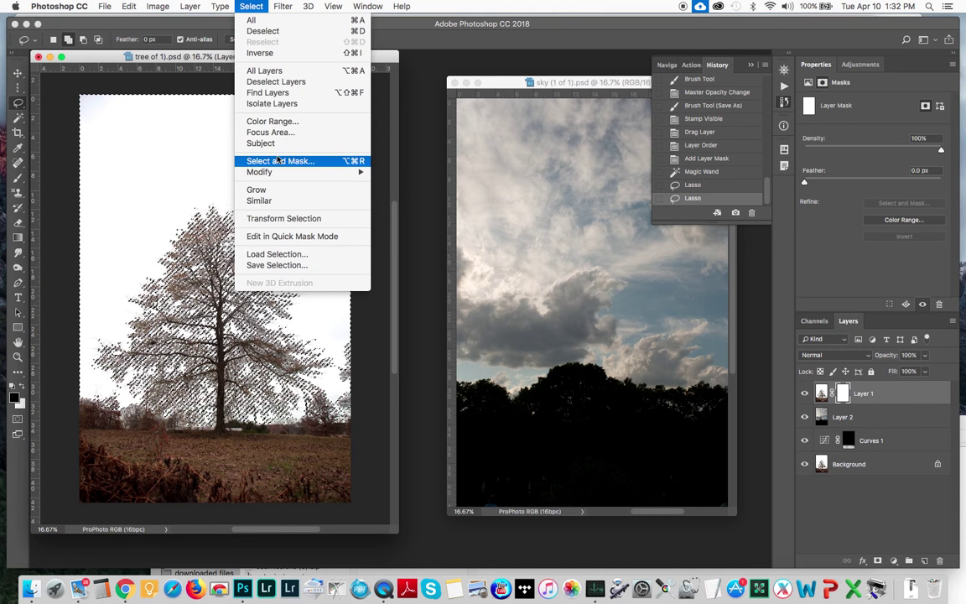
{"action": "mouse_move", "coordinate": [277, 172]}
{"action": "left_click", "coordinate": [410, 216]}
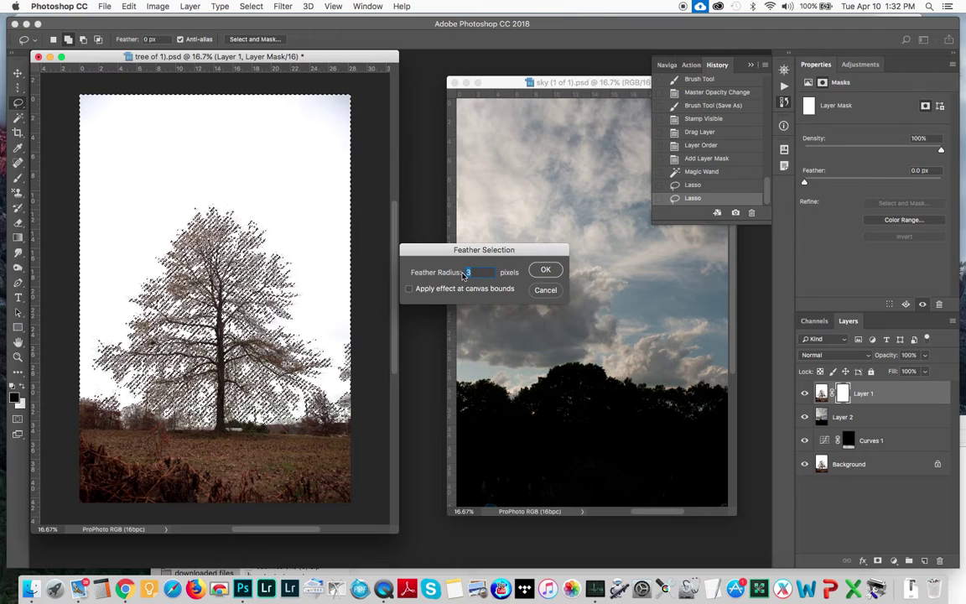
{"action": "type", "text": "2"}
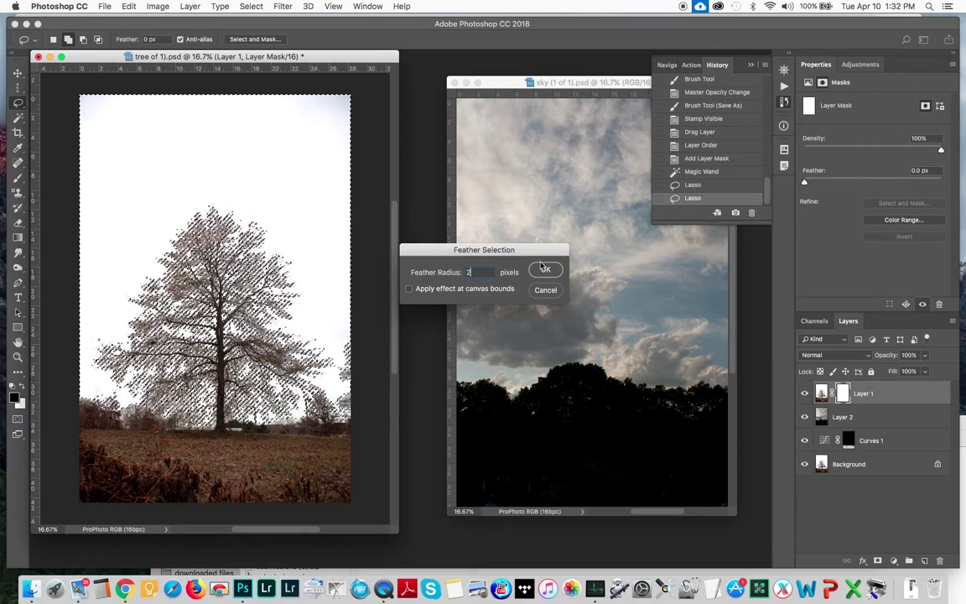
{"action": "left_click", "coordinate": [544, 272]}
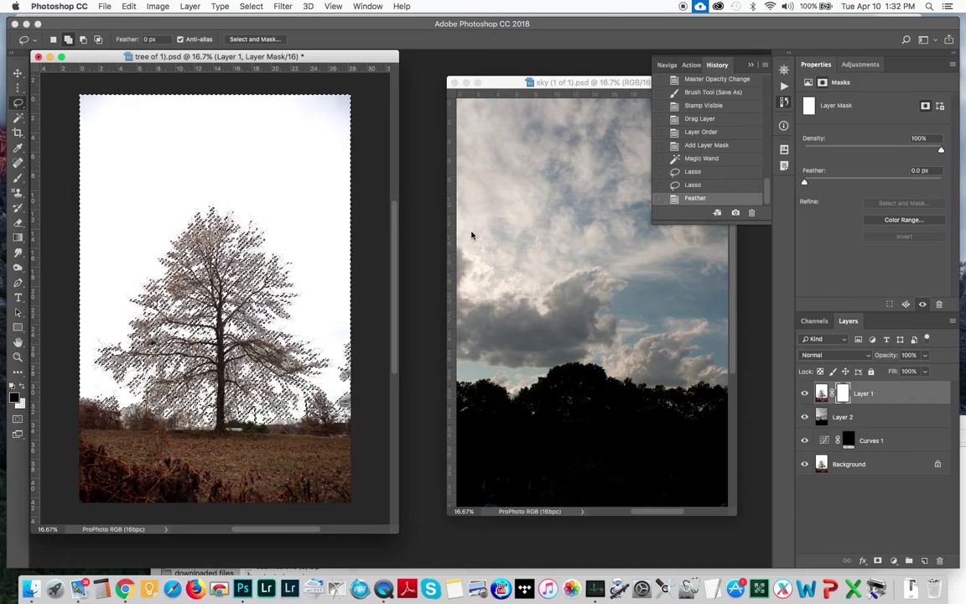
{"action": "key", "text": "super+z"}
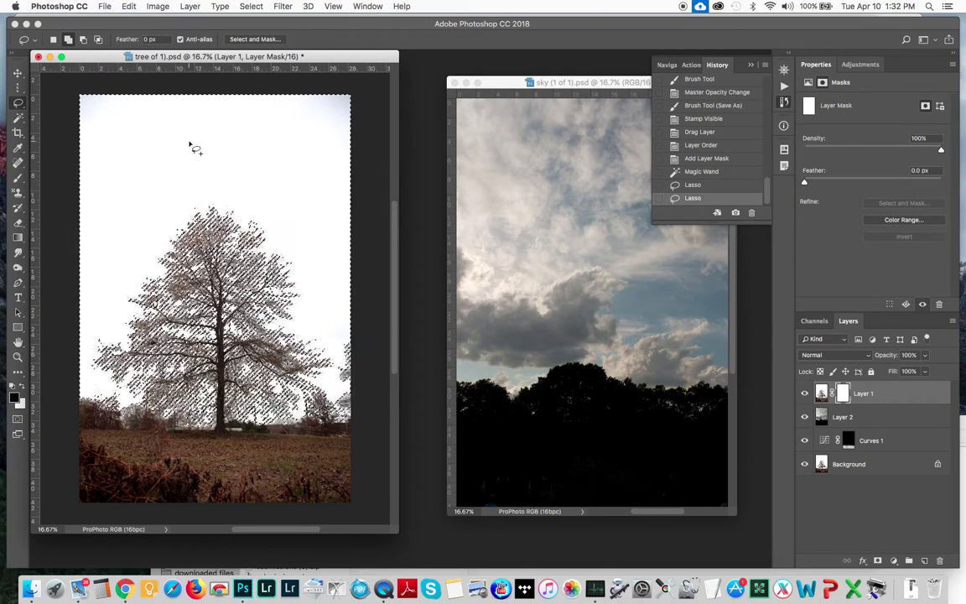
- Fill the sky selection on Layer 1's mask with black at 100%, then undo the fill
{"action": "left_click", "coordinate": [128, 7]}
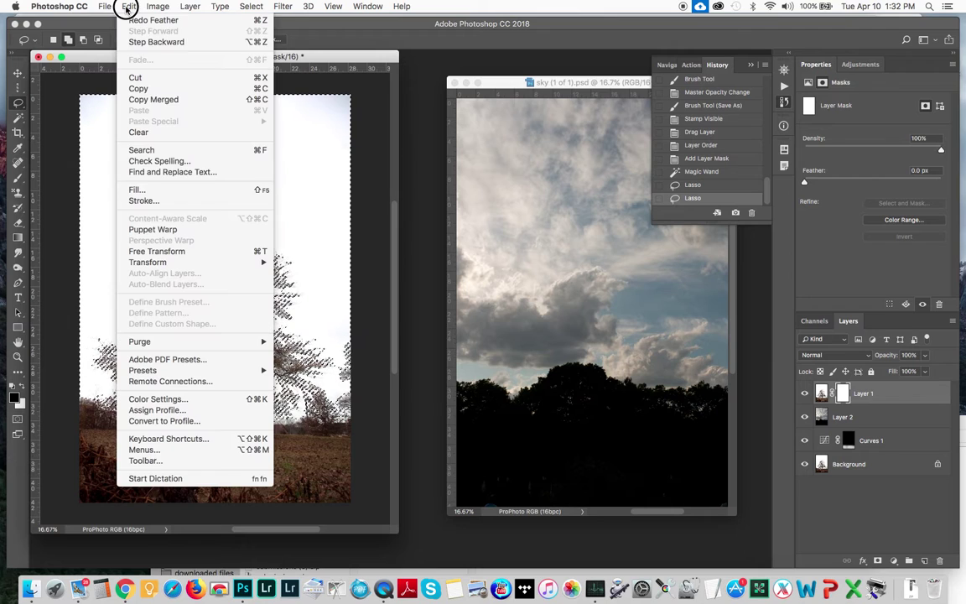
{"action": "left_click", "coordinate": [146, 190]}
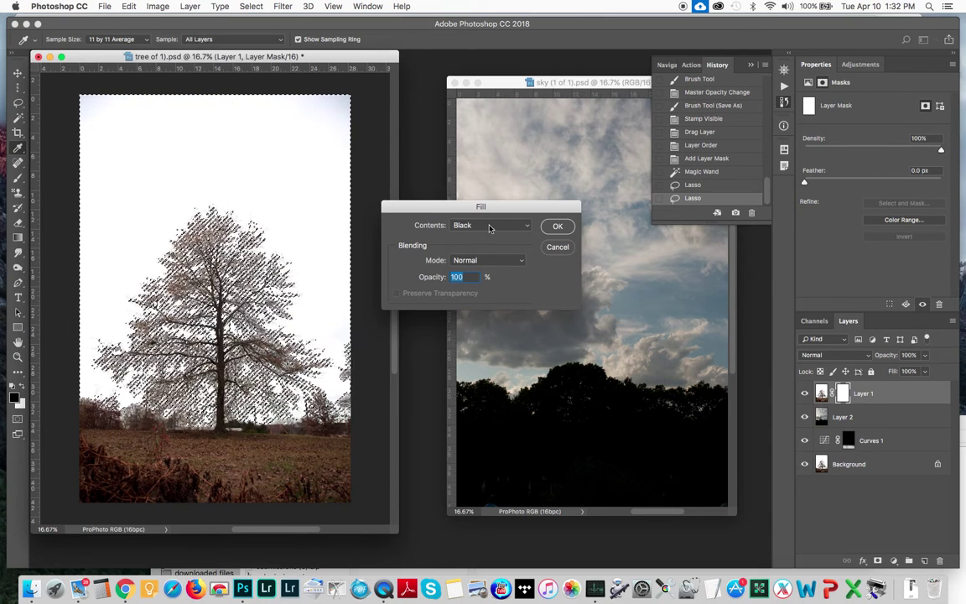
{"action": "left_click", "coordinate": [559, 227]}
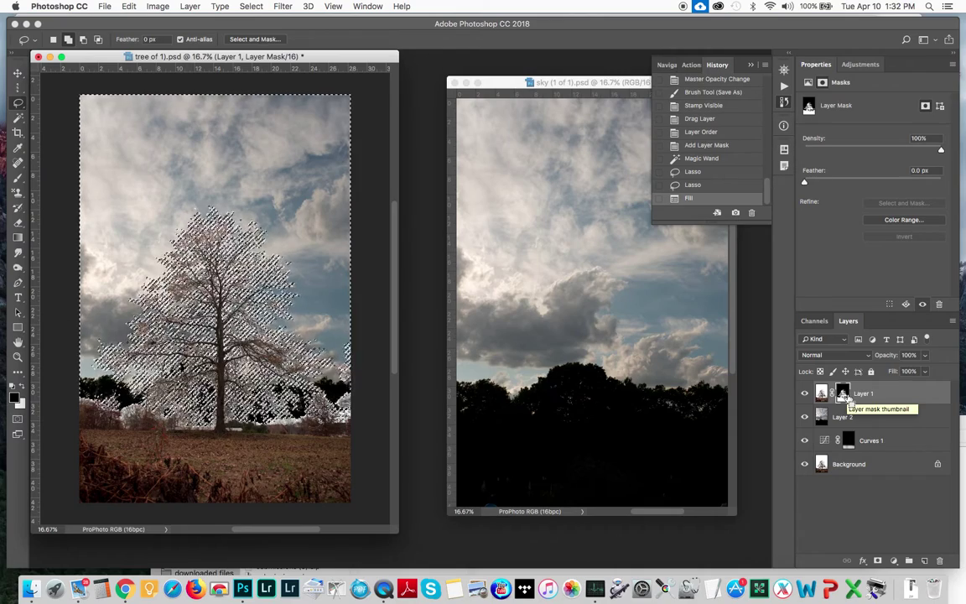
{"action": "key", "text": "super+z"}
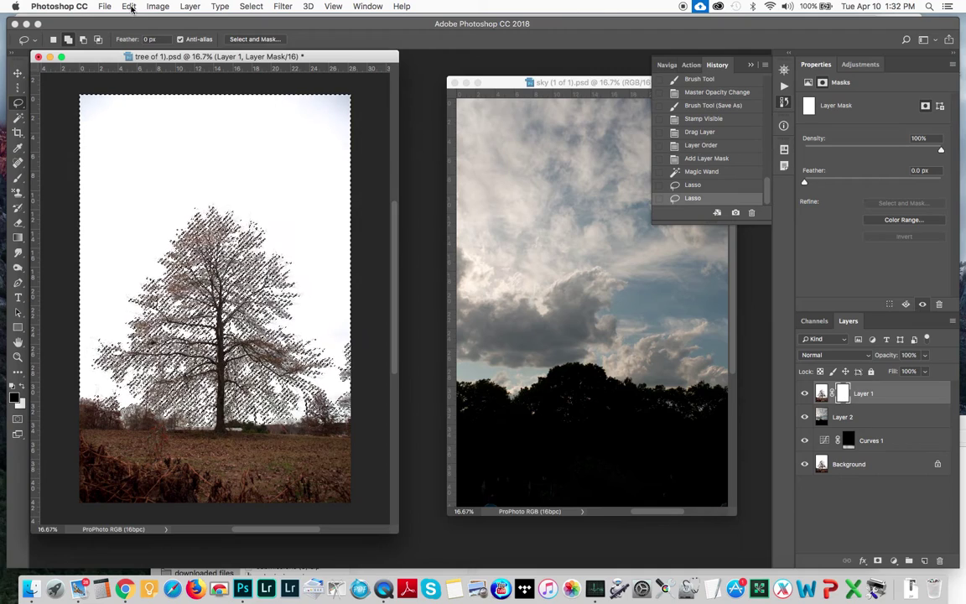
- Paint black over the sky on Layer 1's mask with a large 700 px soft brush, covering the bright upper patch
{"action": "left_click_drag", "start_coordinate": [19, 179], "coordinate": [50, 177]}
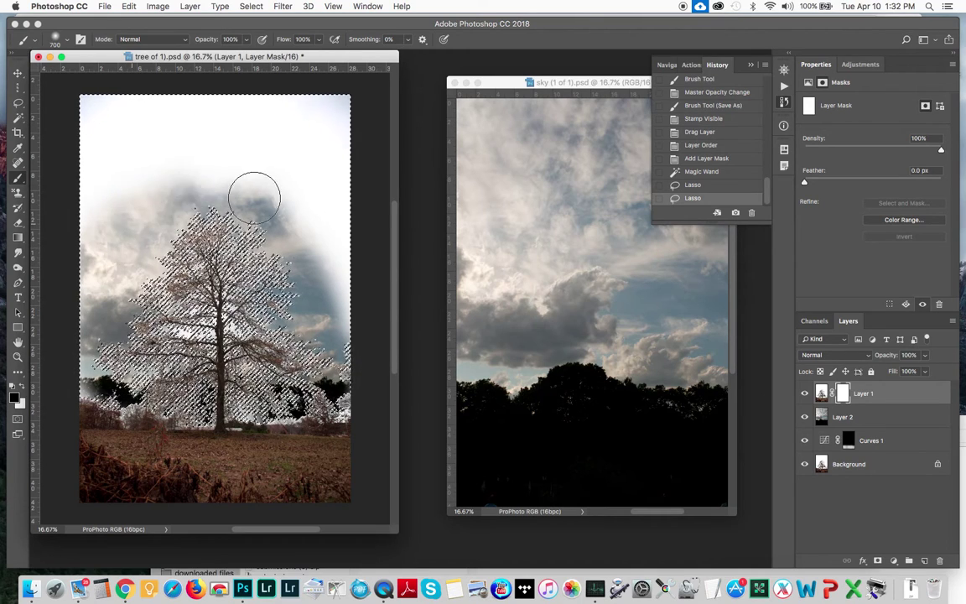
{"action": "mouse_move", "coordinate": [354, 308]}
{"action": "left_mouse_down"}
{"action": "mouse_move", "coordinate": [367, 341]}
{"action": "mouse_move", "coordinate": [344, 362]}
{"action": "left_mouse_up"}
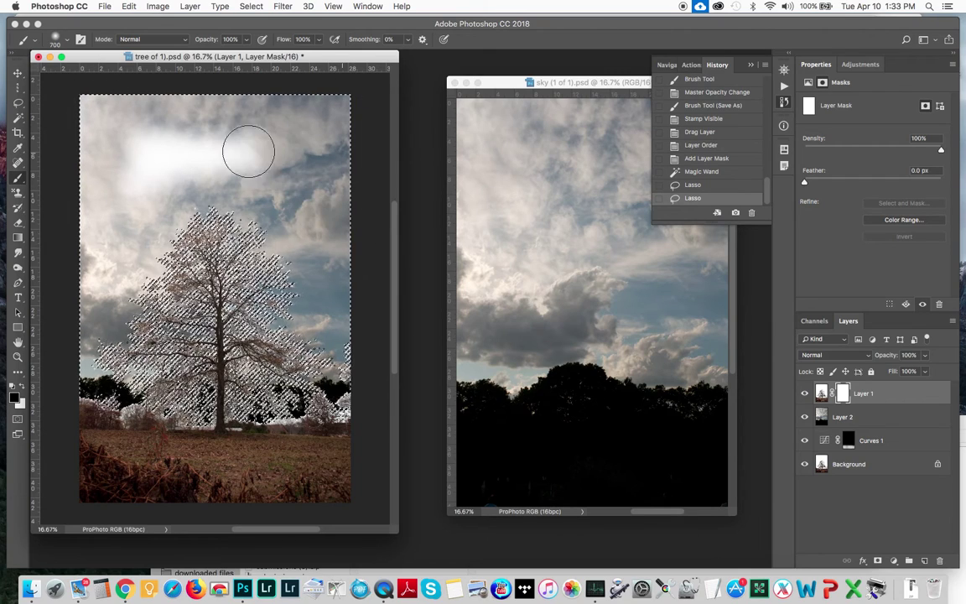
{"action": "mouse_move", "coordinate": [199, 140]}
{"action": "left_mouse_down"}
{"action": "mouse_move", "coordinate": [157, 219]}
{"action": "mouse_move", "coordinate": [134, 214]}
{"action": "mouse_move", "coordinate": [154, 131]}
{"action": "mouse_move", "coordinate": [160, 165]}
{"action": "left_mouse_up"}
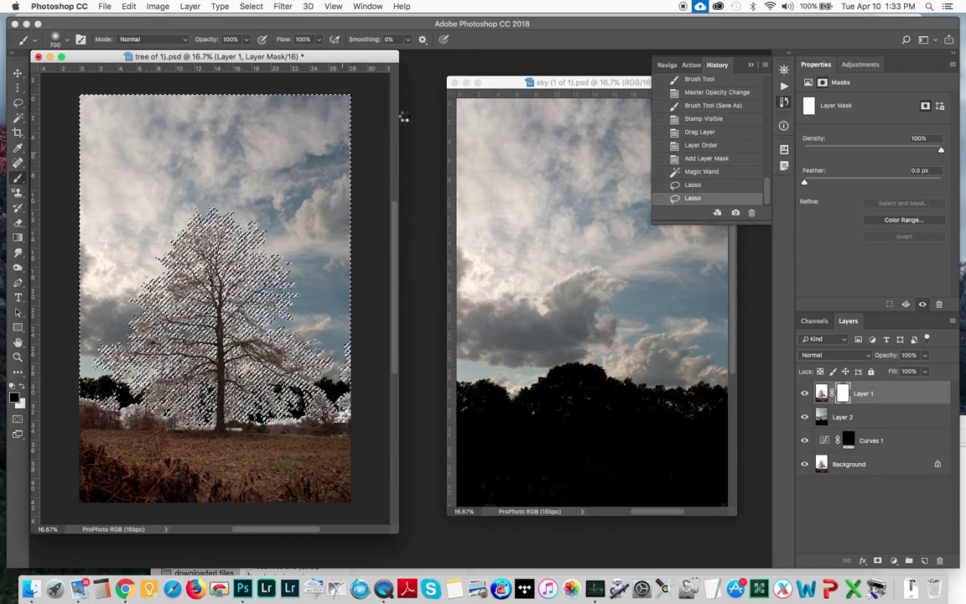
{"action": "left_click", "coordinate": [356, 150]}
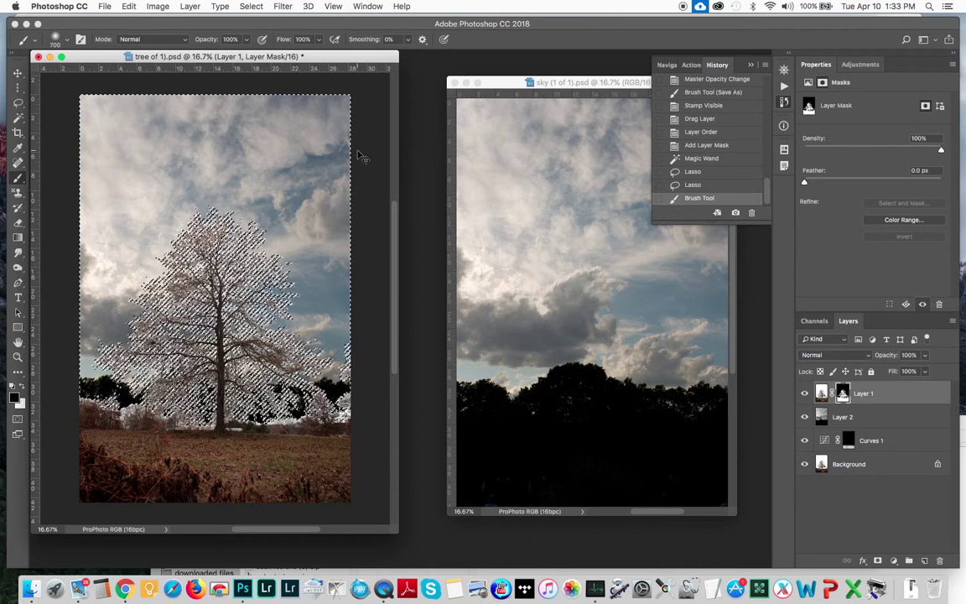
- Deselect the sky, enlarge the tree document window slightly, and make Layer 2 active
{"action": "key", "text": "super+d"}
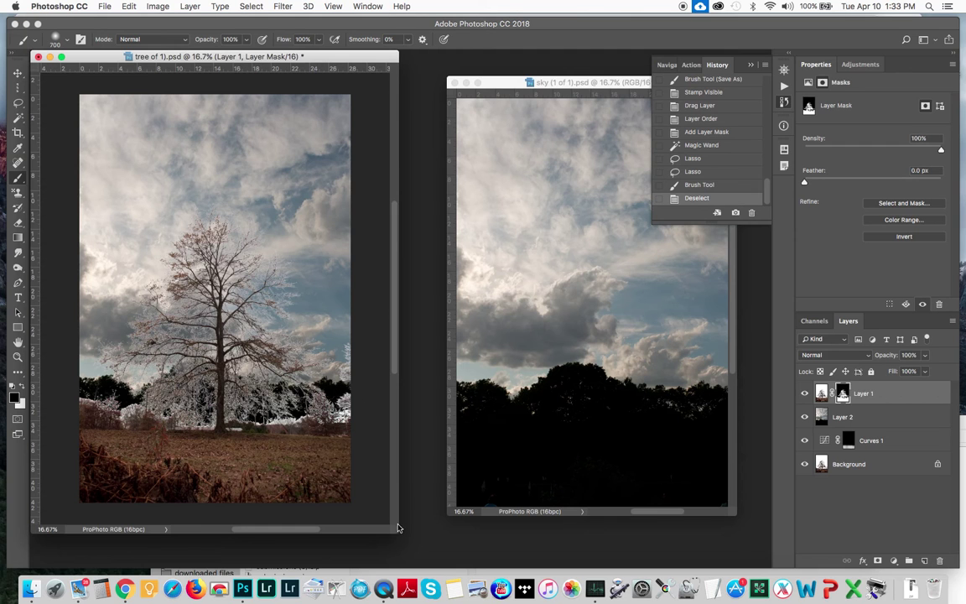
{"action": "left_click_drag", "start_coordinate": [396, 531], "coordinate": [410, 556]}
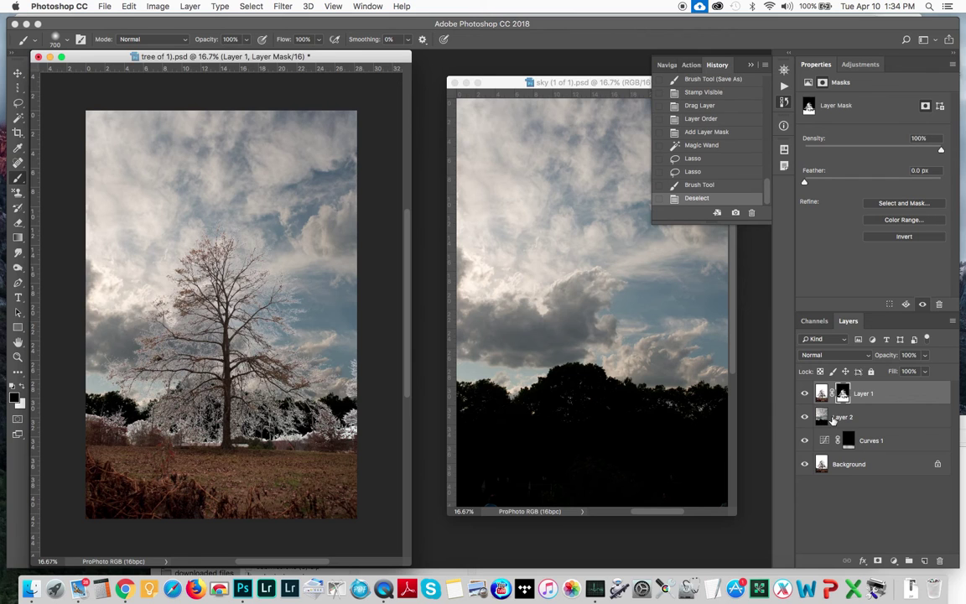
{"action": "left_click", "coordinate": [831, 419]}
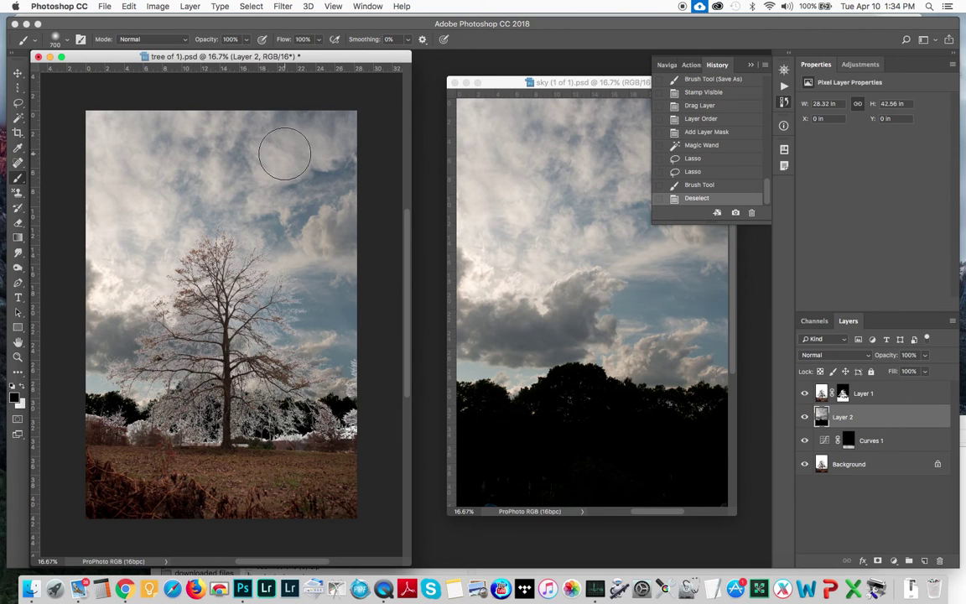
- Free Transform Layer 2's cloudy sky, dragging its bottom edge down to stretch it taller, and commit
{"action": "left_click", "coordinate": [129, 7]}
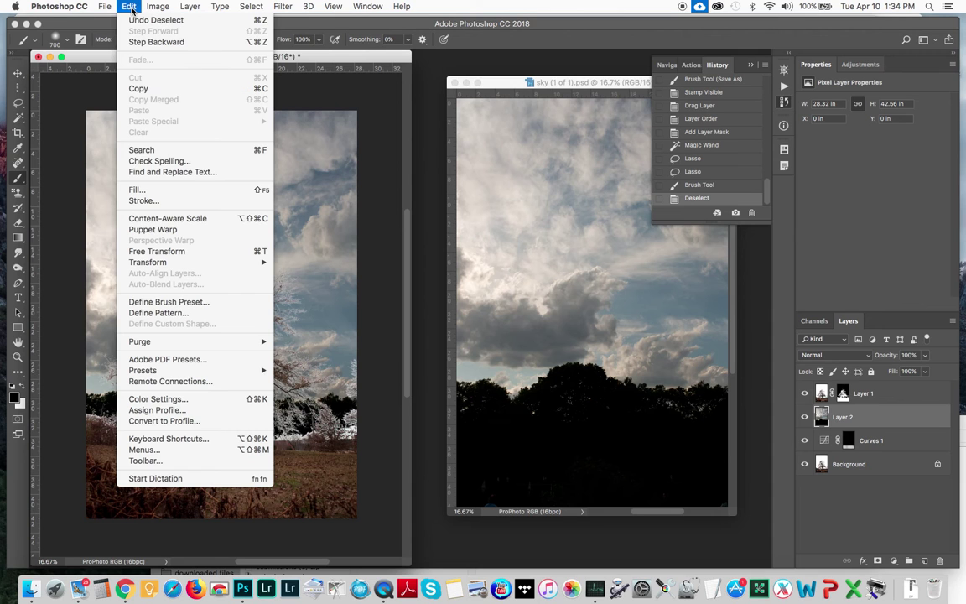
{"action": "left_click", "coordinate": [172, 252]}
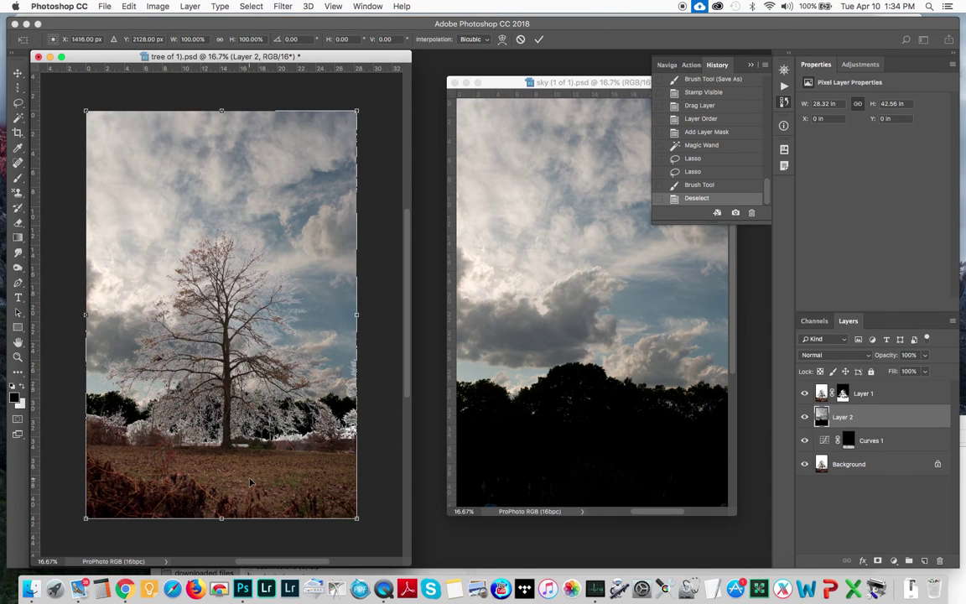
{"action": "left_click_drag", "start_coordinate": [223, 518], "coordinate": [222, 556]}
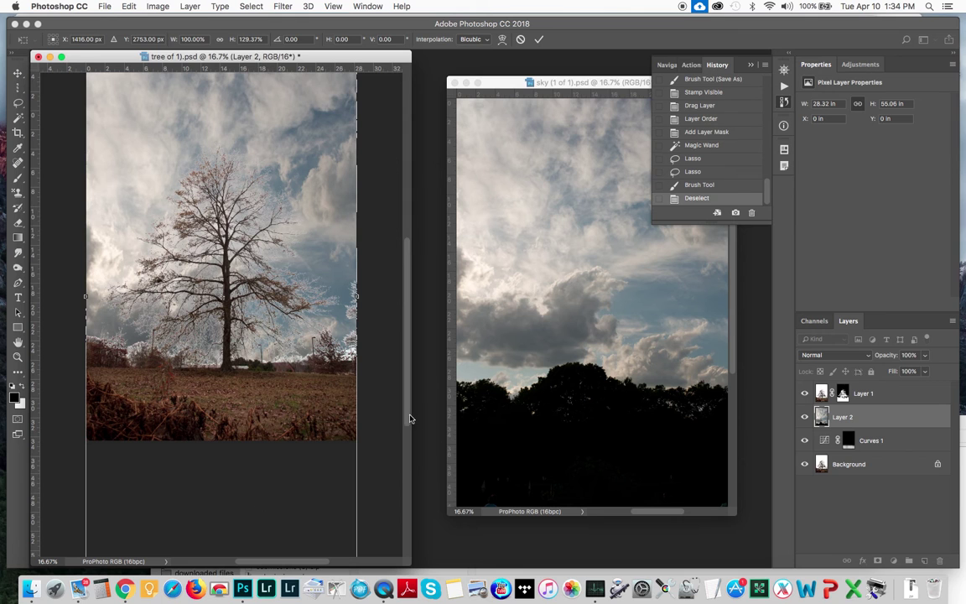
{"action": "left_click_drag", "start_coordinate": [410, 420], "coordinate": [406, 399]}
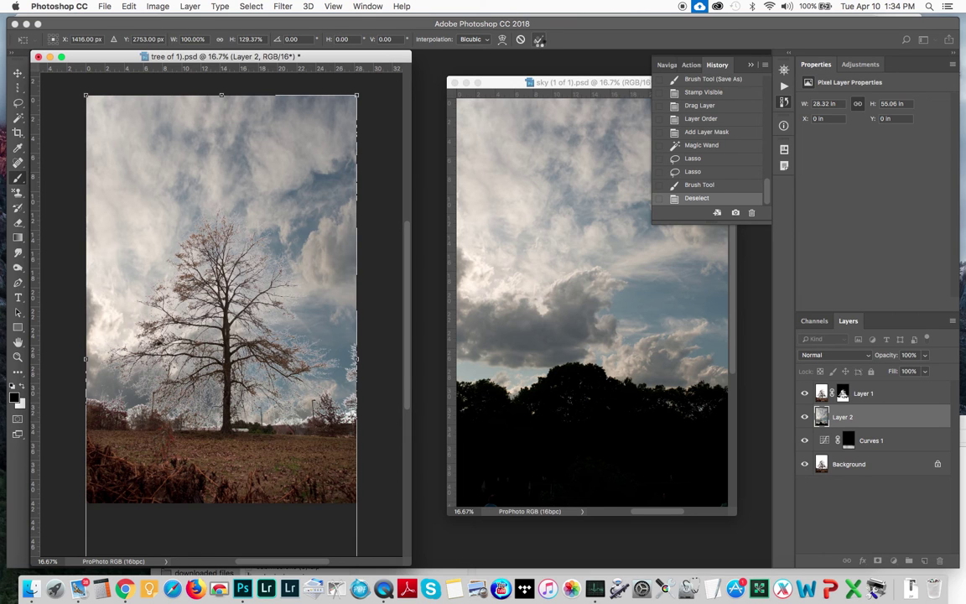
{"action": "left_click", "coordinate": [539, 40]}
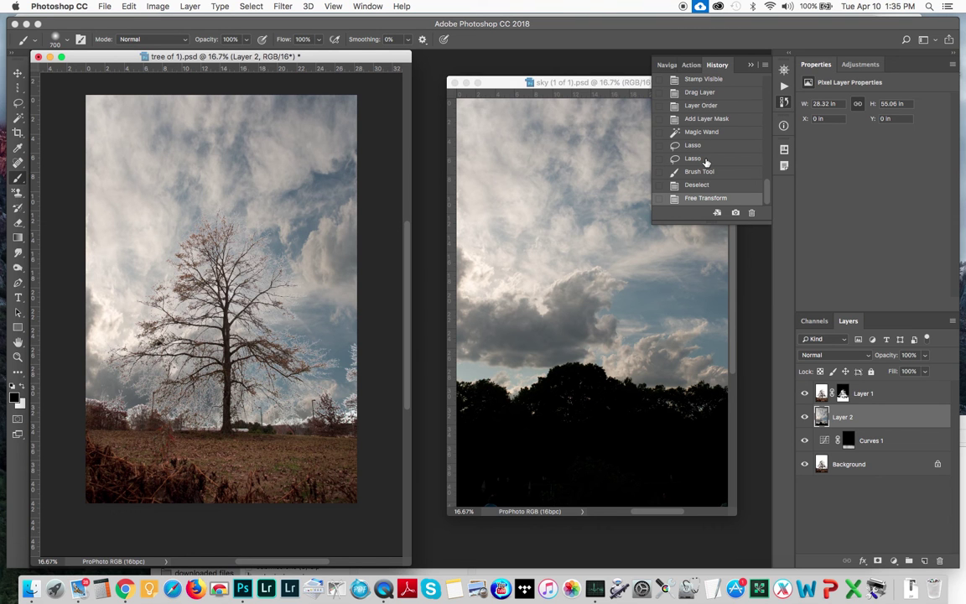
- Restore the second Lasso selection from History and expand it by 2 pixels
{"action": "left_click", "coordinate": [707, 159]}
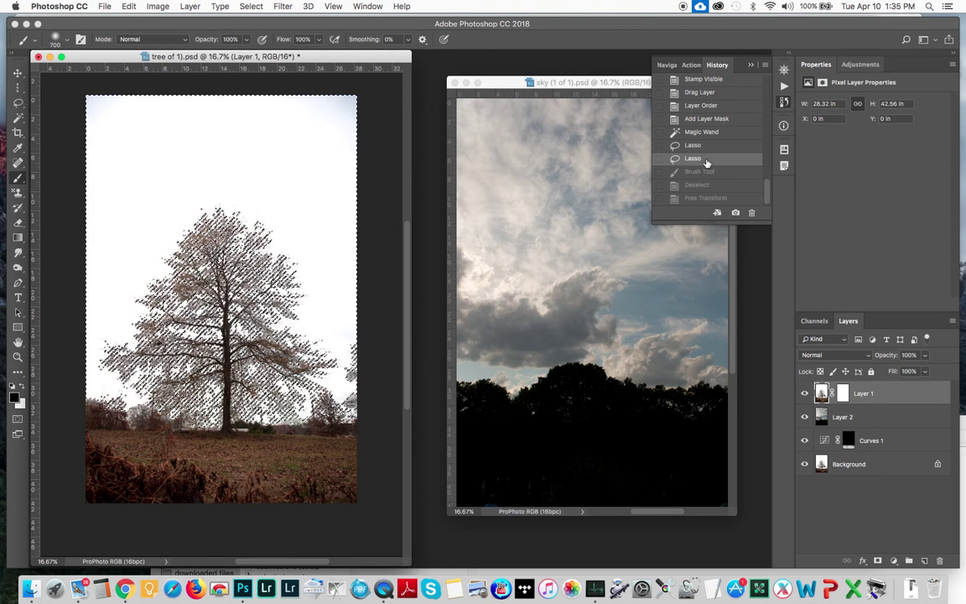
{"action": "left_click", "coordinate": [253, 9]}
{"action": "mouse_move", "coordinate": [273, 174]}
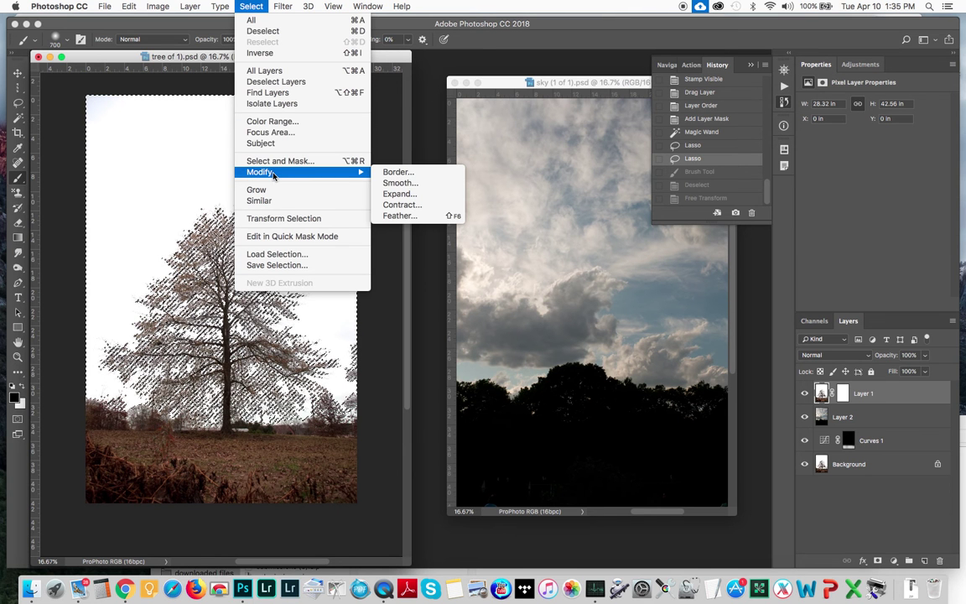
{"action": "left_click", "coordinate": [401, 194]}
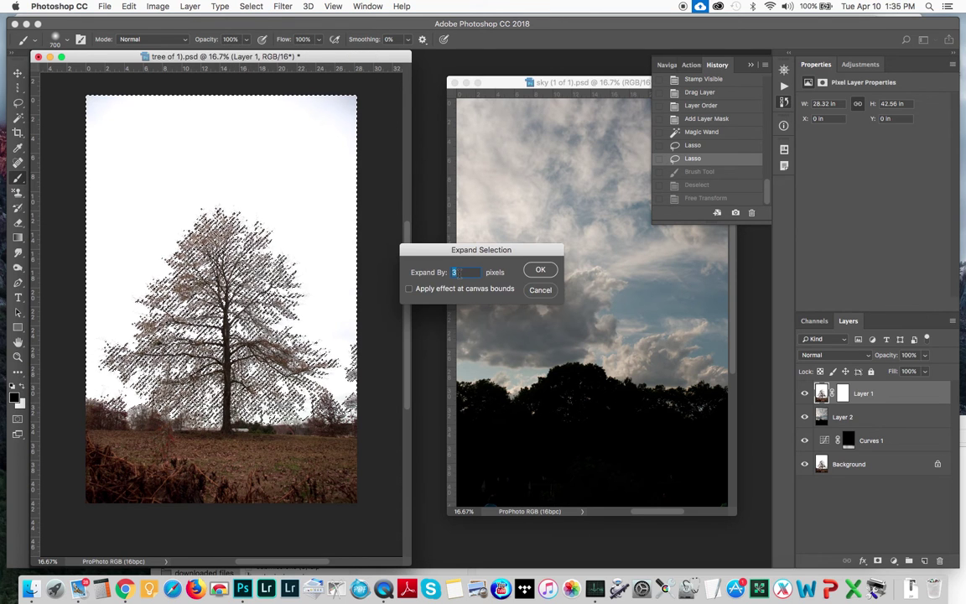
{"action": "type", "text": "2"}
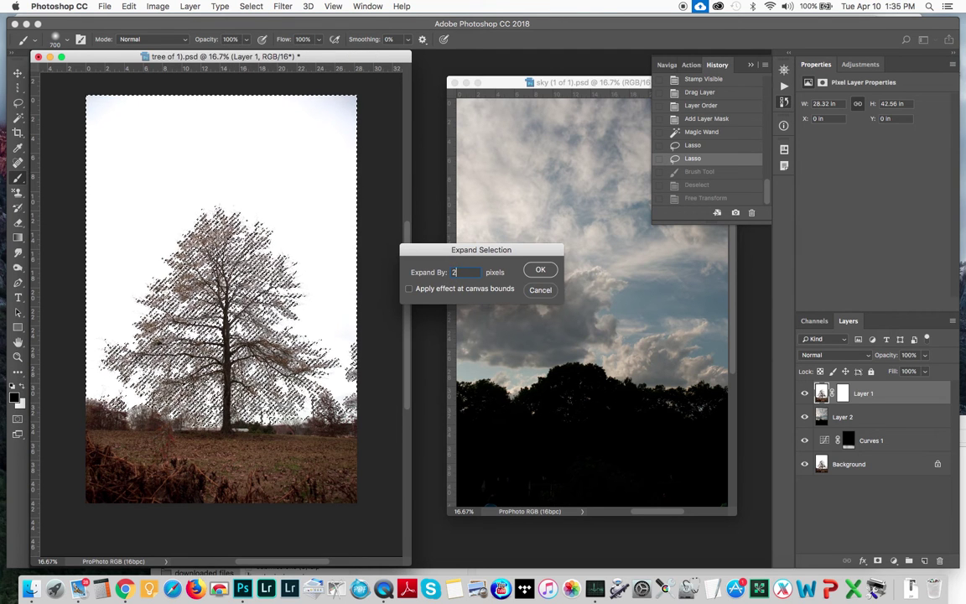
{"action": "left_click", "coordinate": [541, 271]}
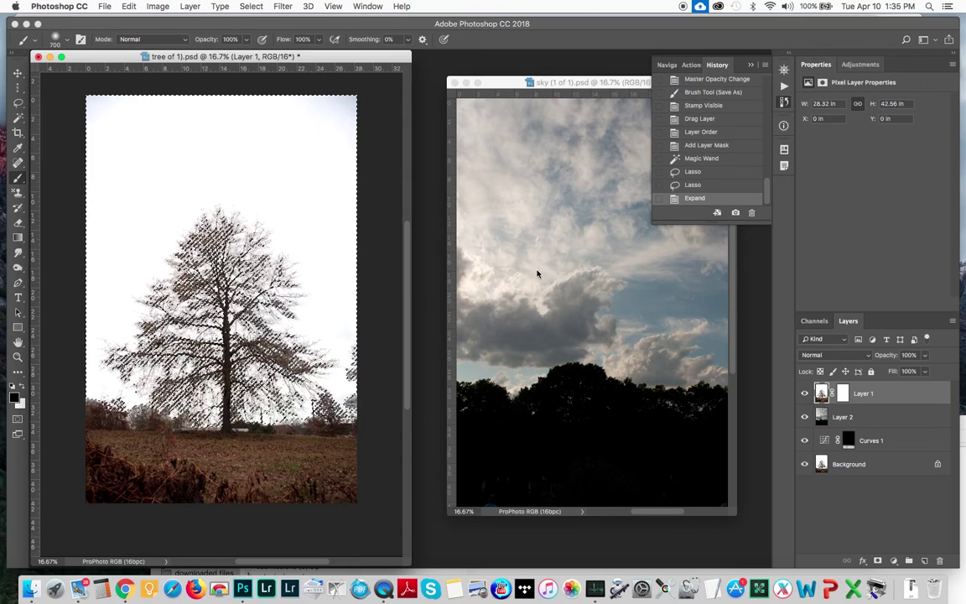
- Fill Layer 1's mask with black over the expanded selection, then deselect
{"action": "left_click", "coordinate": [843, 394]}
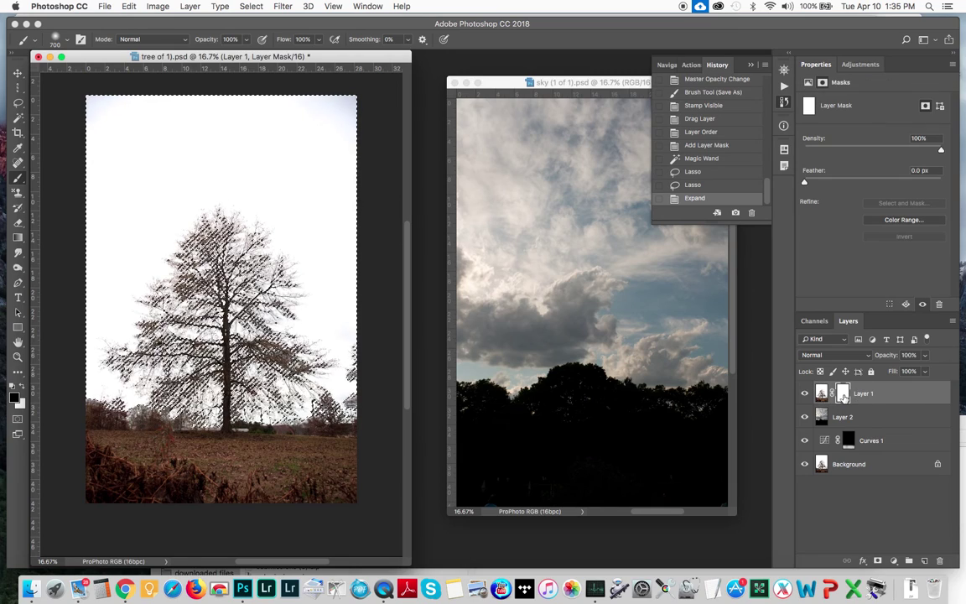
{"action": "left_click", "coordinate": [128, 6]}
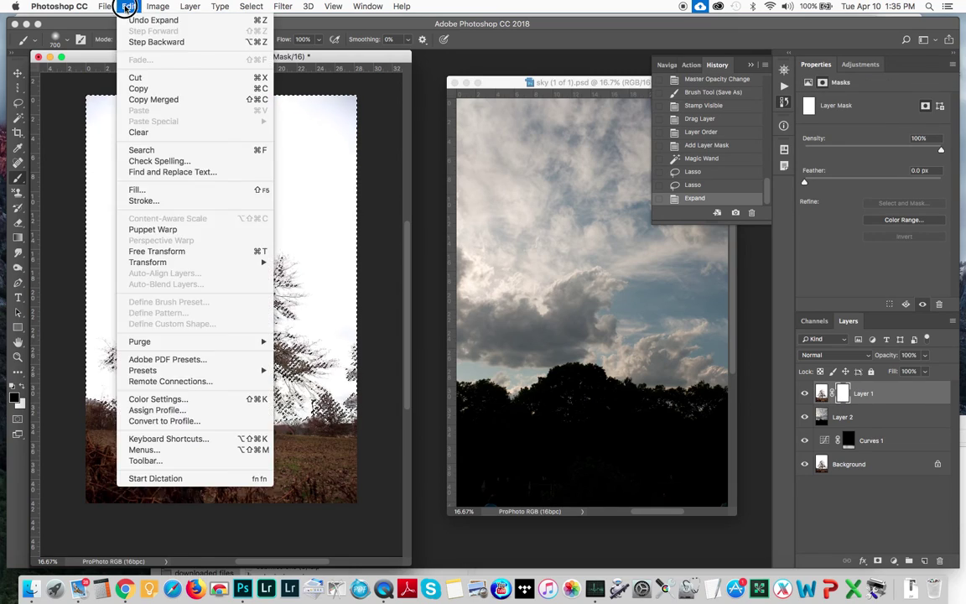
{"action": "left_click", "coordinate": [155, 192]}
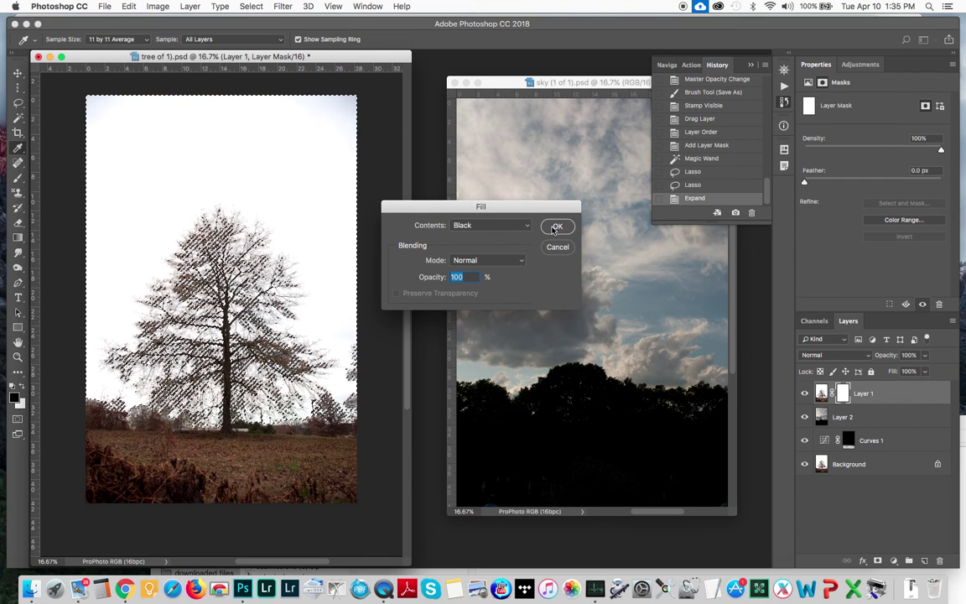
{"action": "left_click", "coordinate": [553, 228]}
{"action": "left_click", "coordinate": [557, 228]}
{"action": "key", "text": "b"}
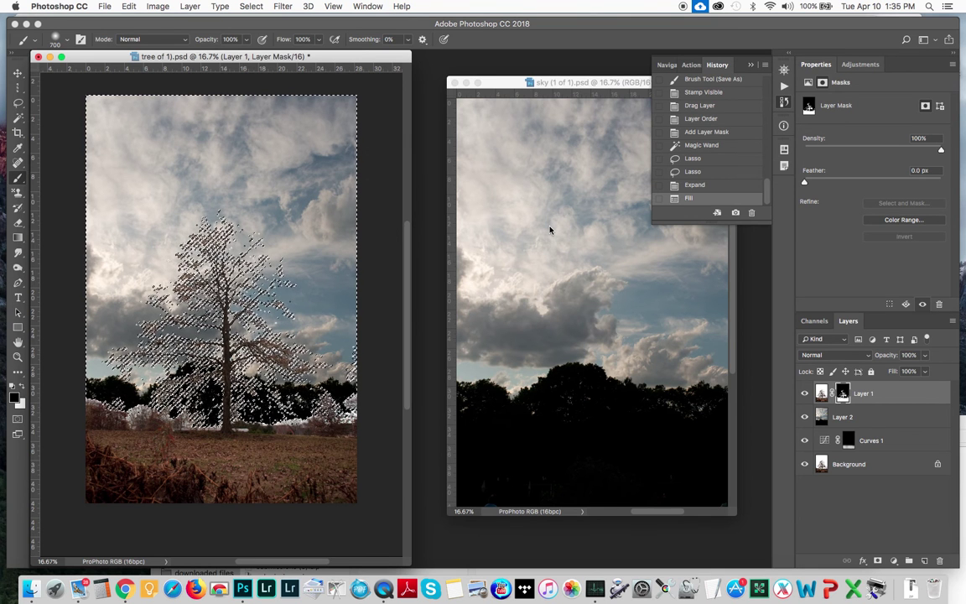
{"action": "key", "text": "ctrl+d"}
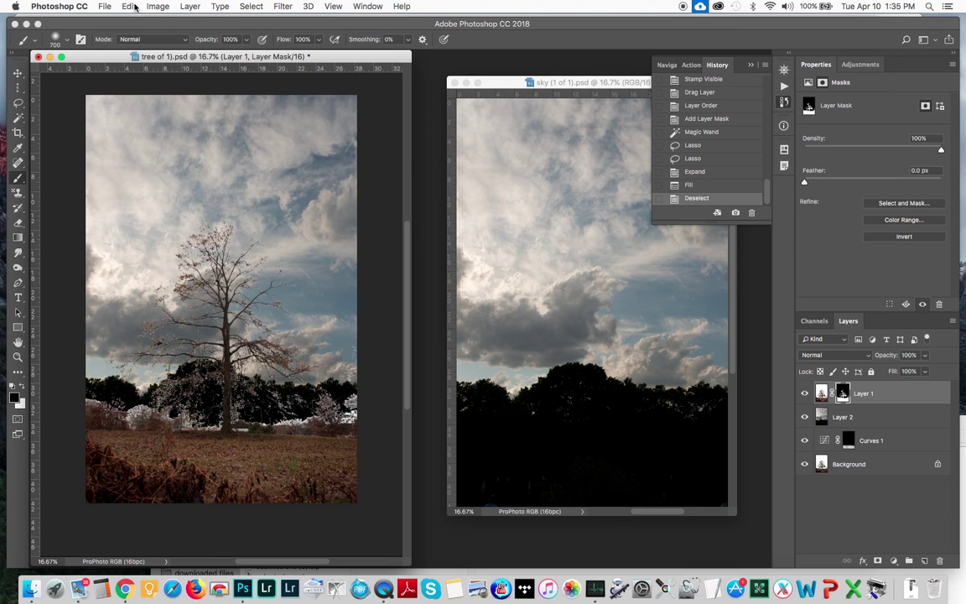
- Stretch Layer 2's cloudy sky to about 127% height with Free Transform and commit it
{"action": "left_click", "coordinate": [130, 6]}
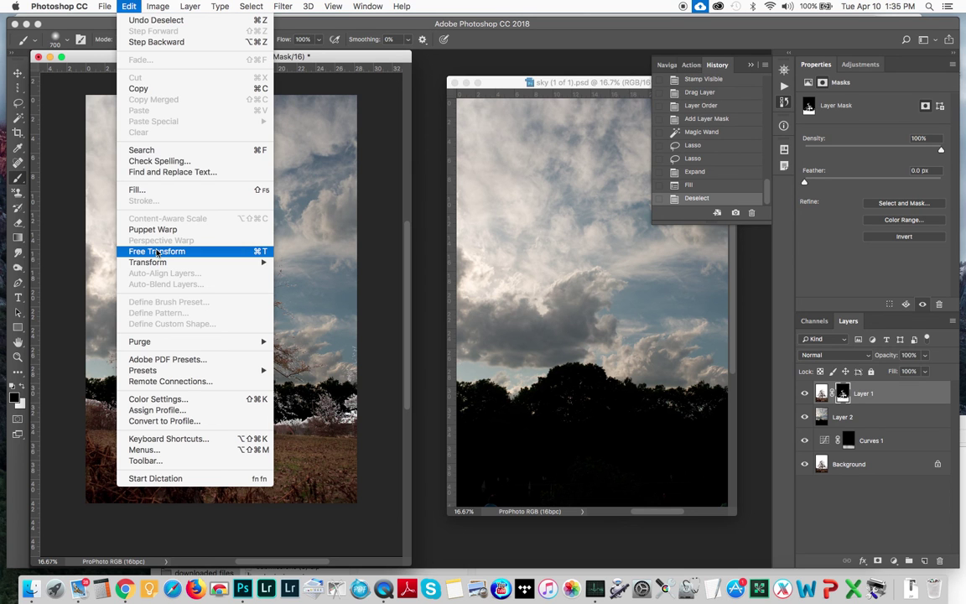
{"action": "key", "text": "Escape"}
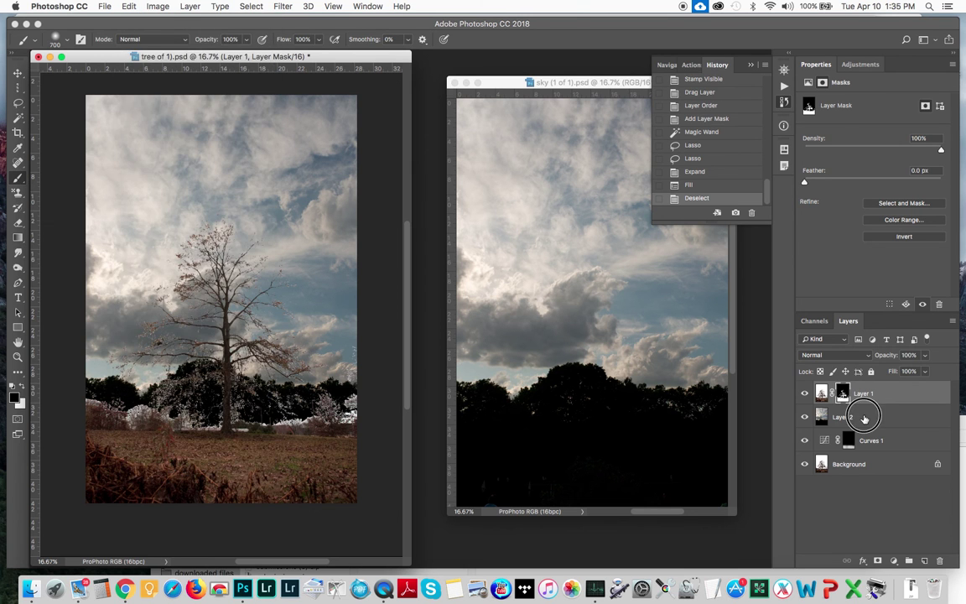
{"action": "left_click", "coordinate": [866, 419]}
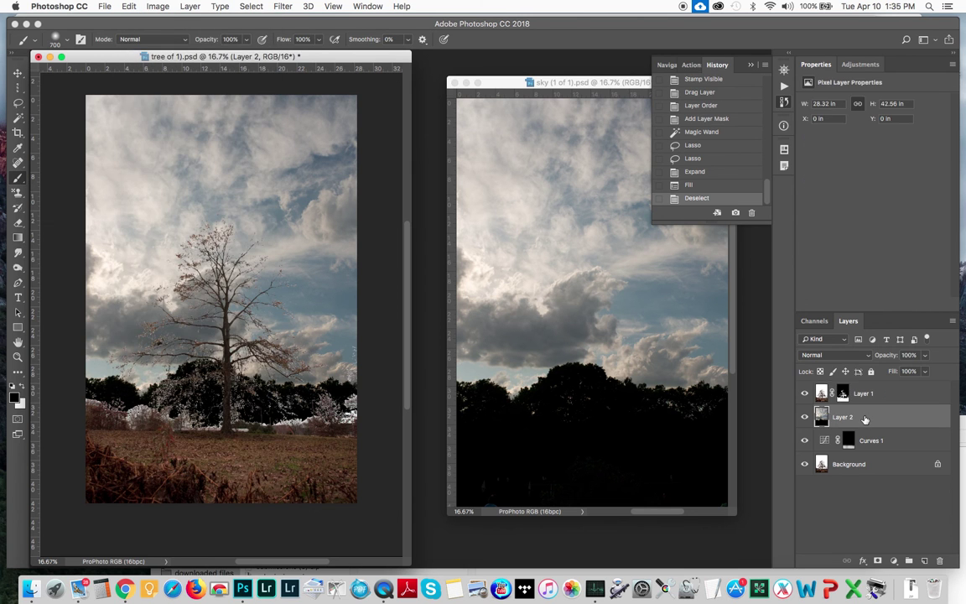
{"action": "left_click", "coordinate": [130, 6]}
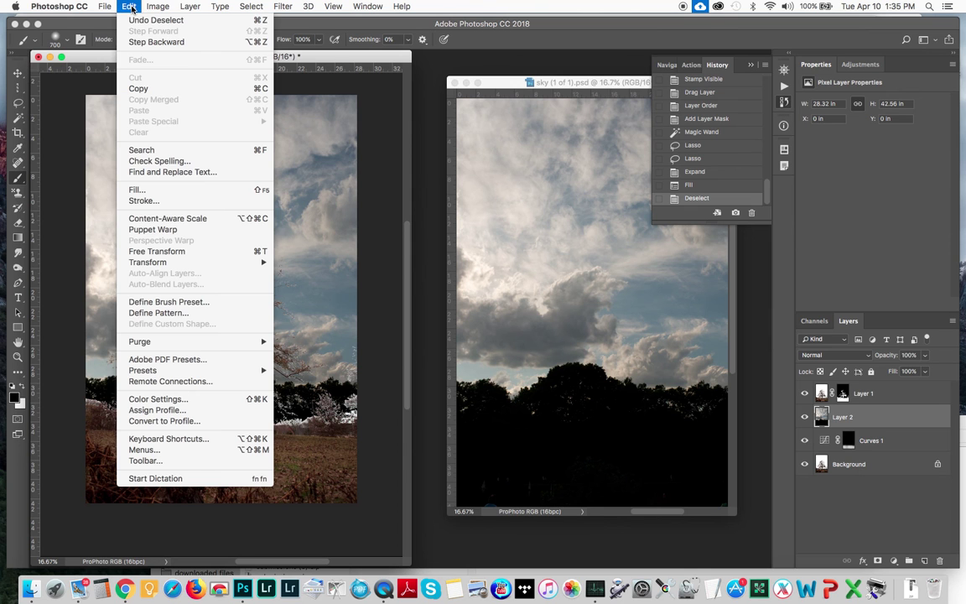
{"action": "left_click", "coordinate": [157, 251]}
{"action": "left_click_drag", "start_coordinate": [220, 507], "coordinate": [243, 542]}
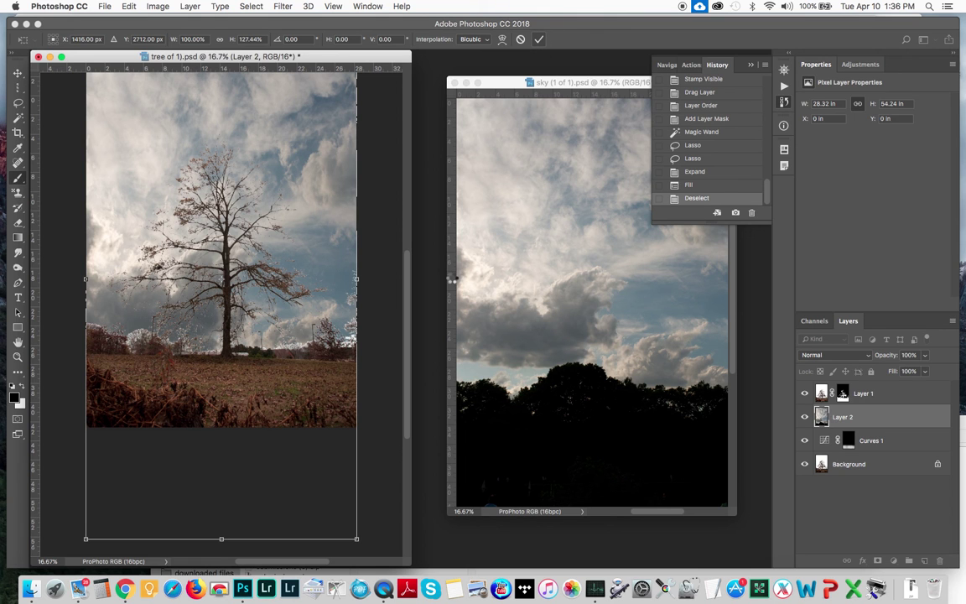
{"action": "key", "text": "Return"}
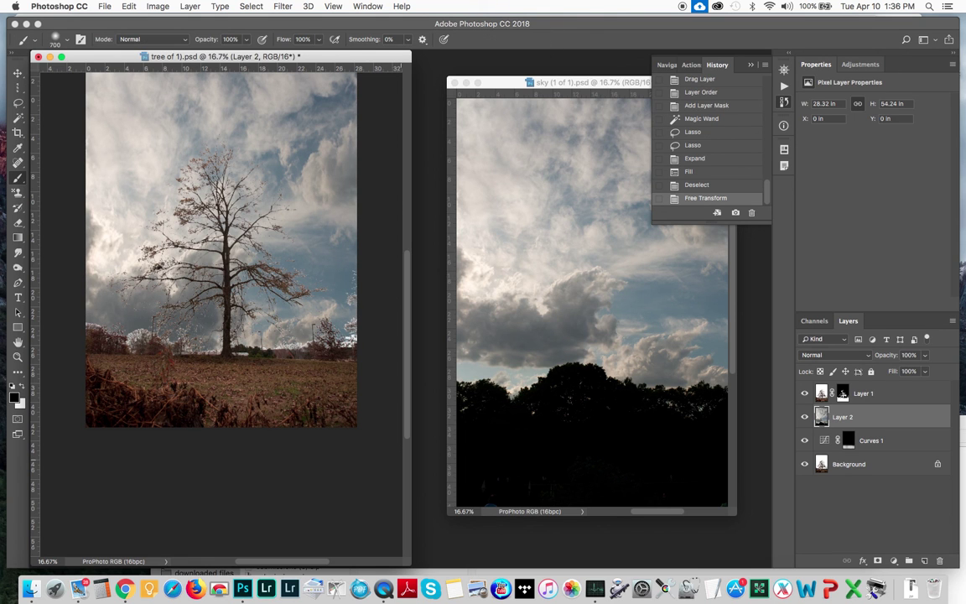